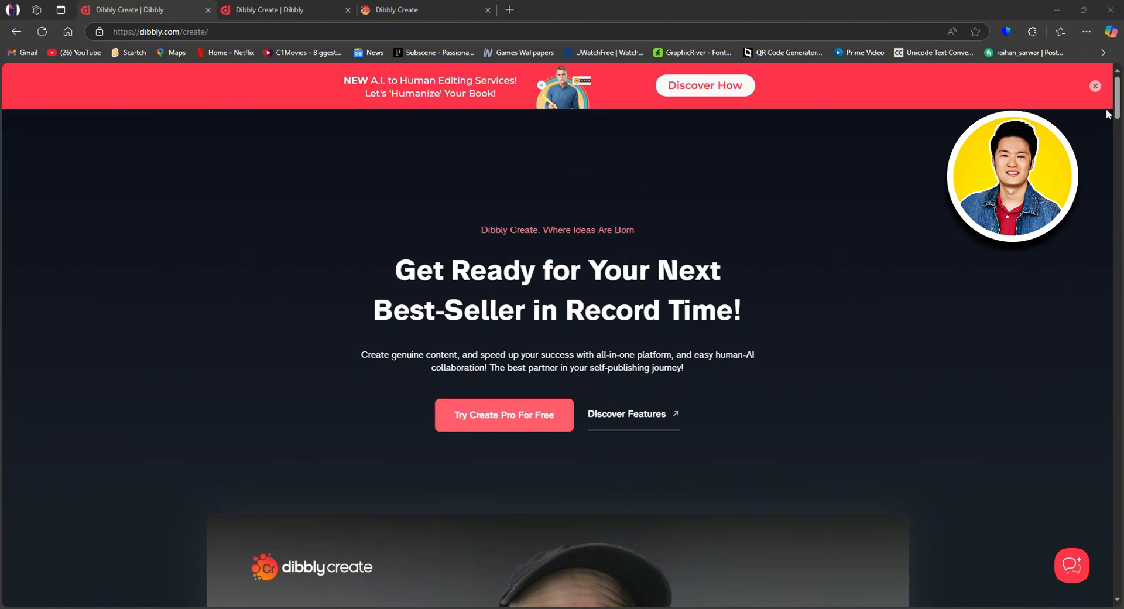
- Dismiss the promotional banner and review the Free and Professional plans with monthly pricing
click(1094, 86)
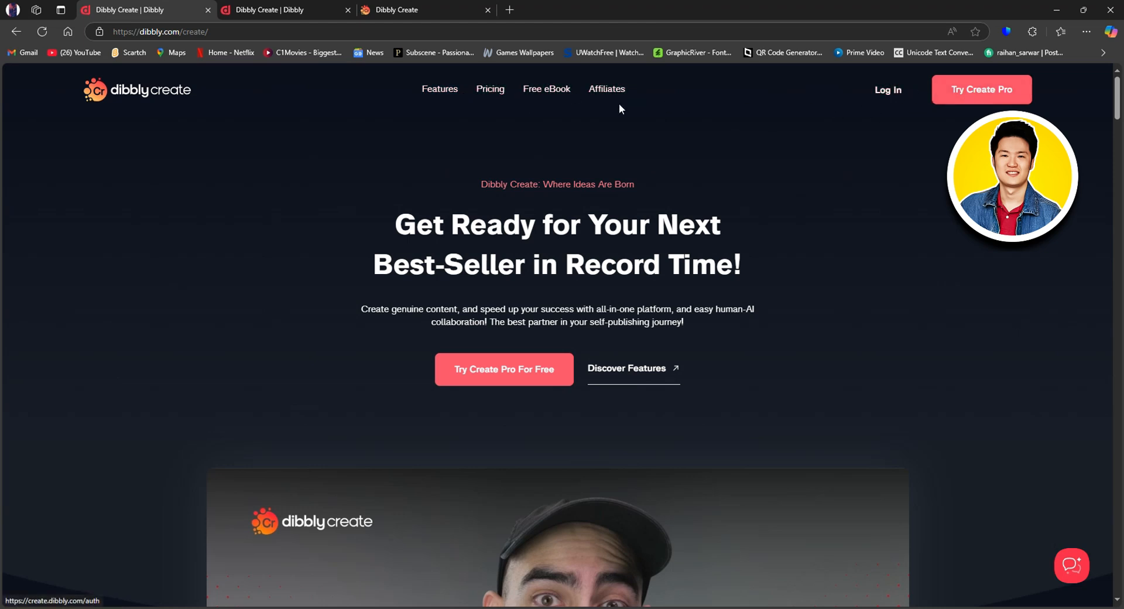
click(499, 97)
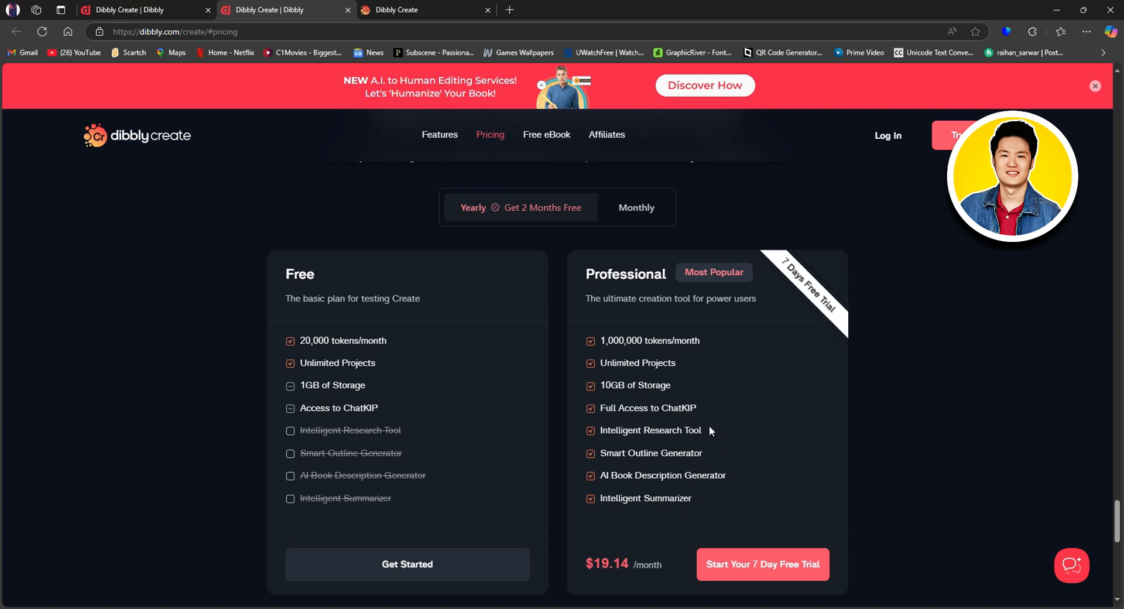
click(636, 208)
scroll(634, 234, down, 1)
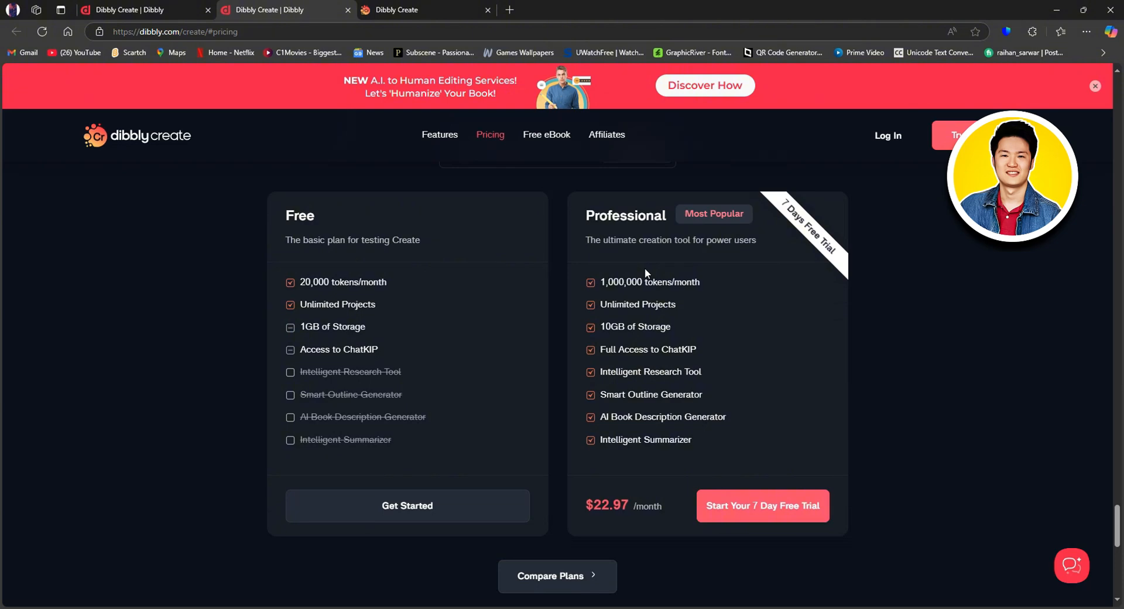
scroll(645, 268, down, 3)
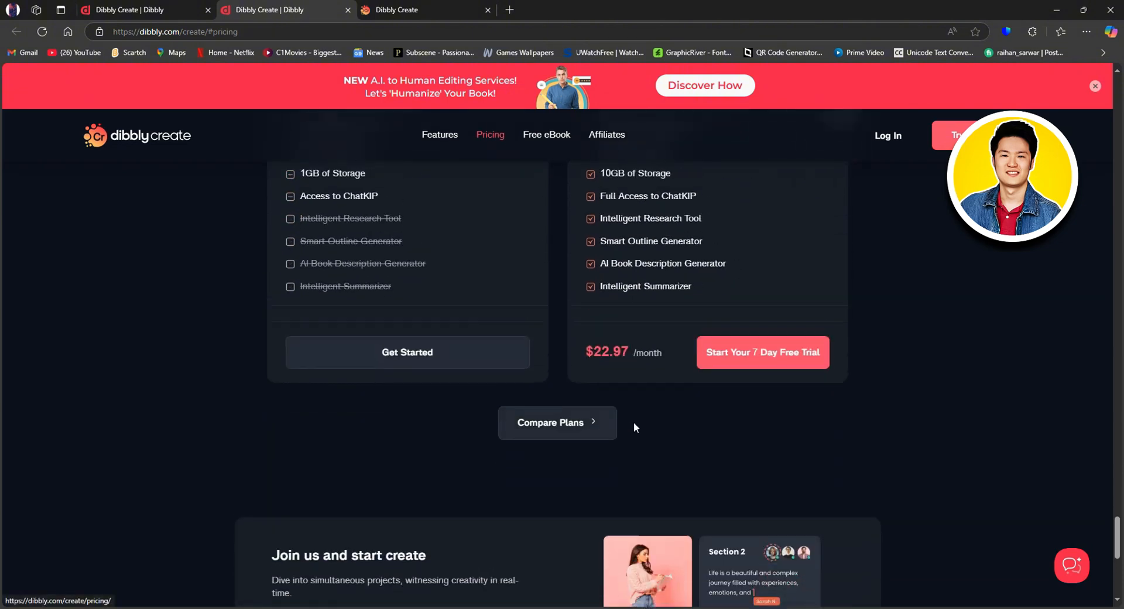
scroll(633, 421, up, 15)
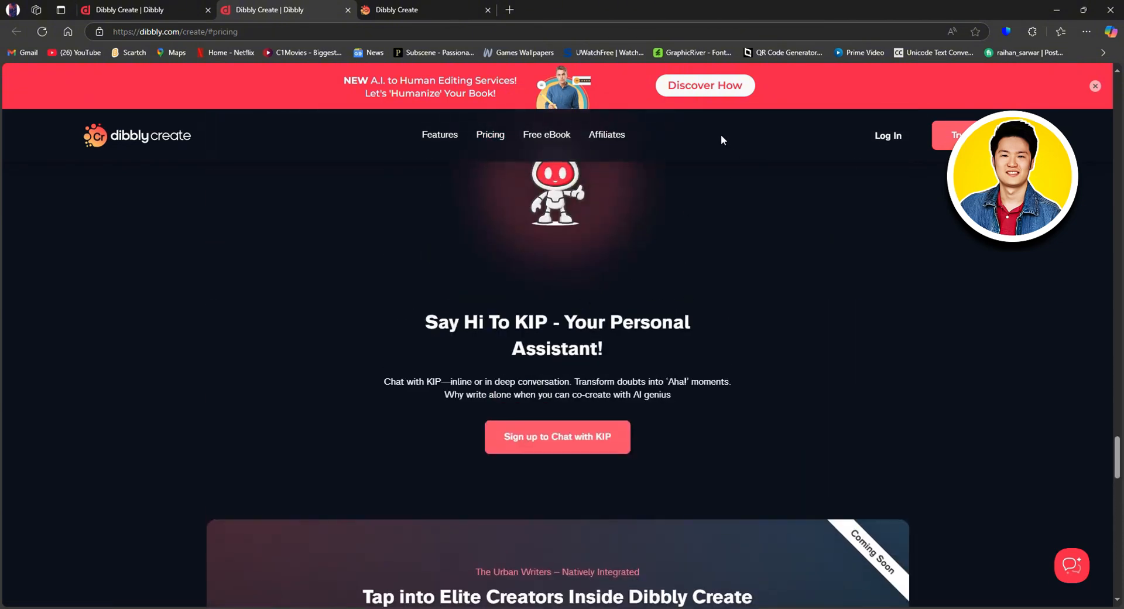
- Log in to the account and look through My Projects, Shared with Me and Folders
click(877, 138)
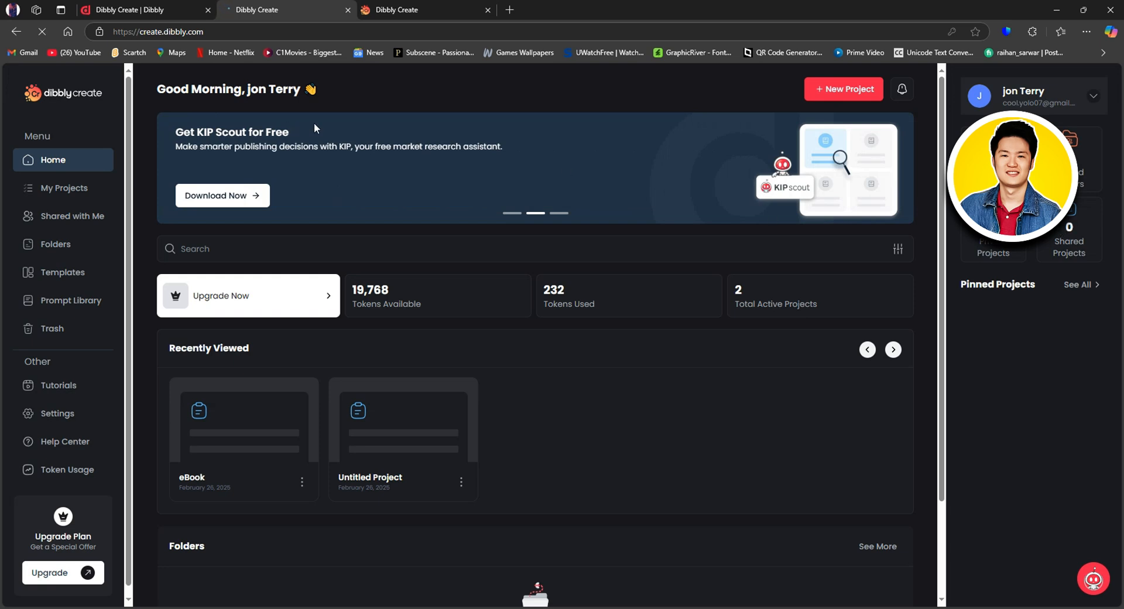
click(57, 190)
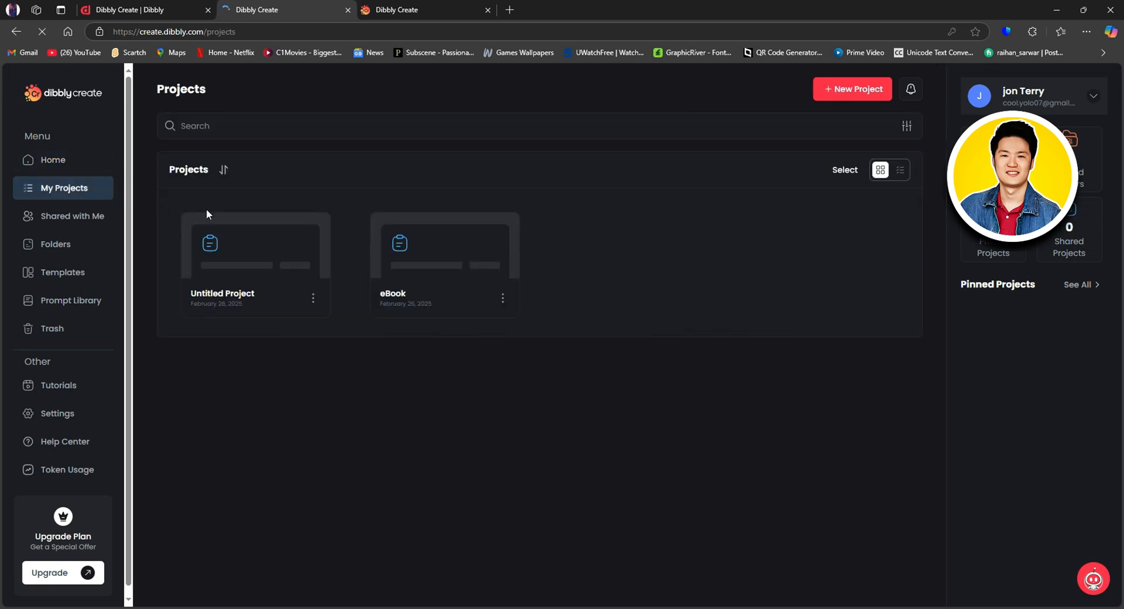
click(64, 216)
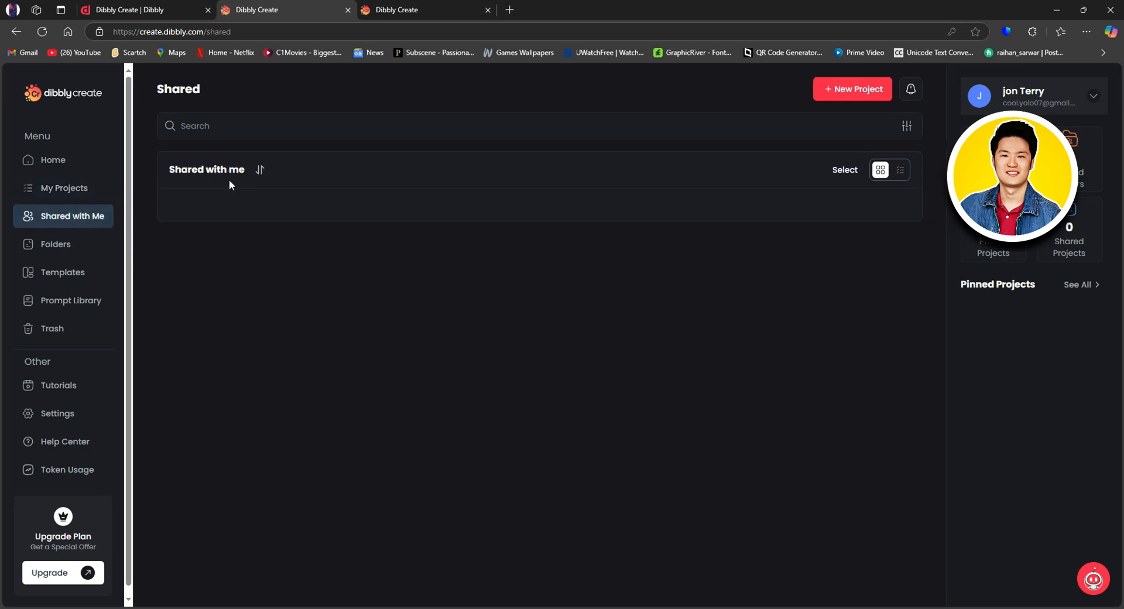
click(93, 243)
- Create a project from the free eBook template and add a new note to it
click(93, 272)
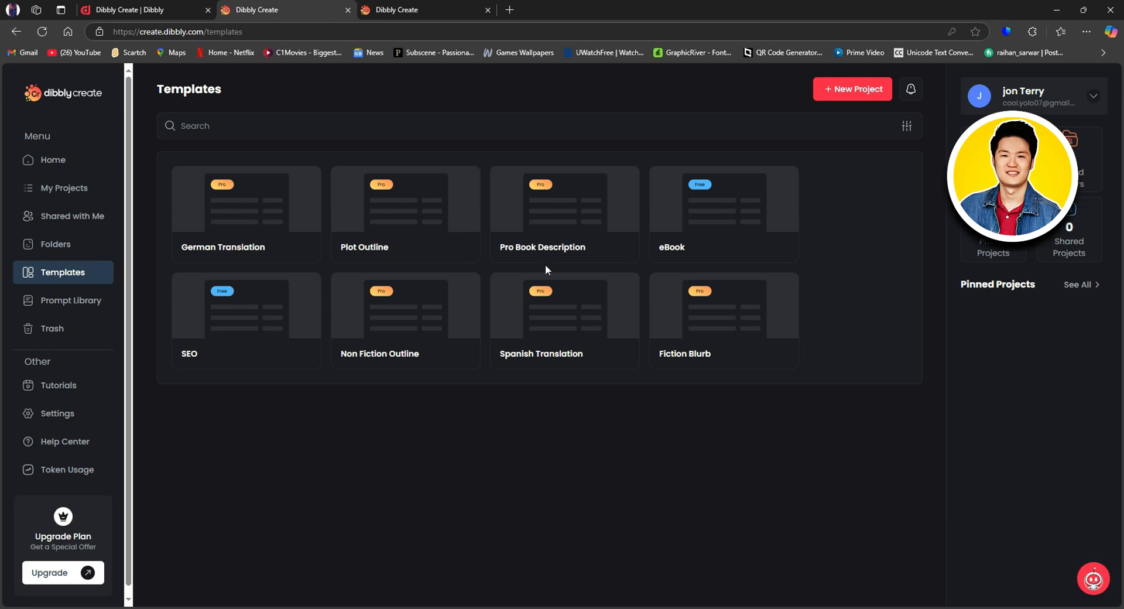
click(700, 224)
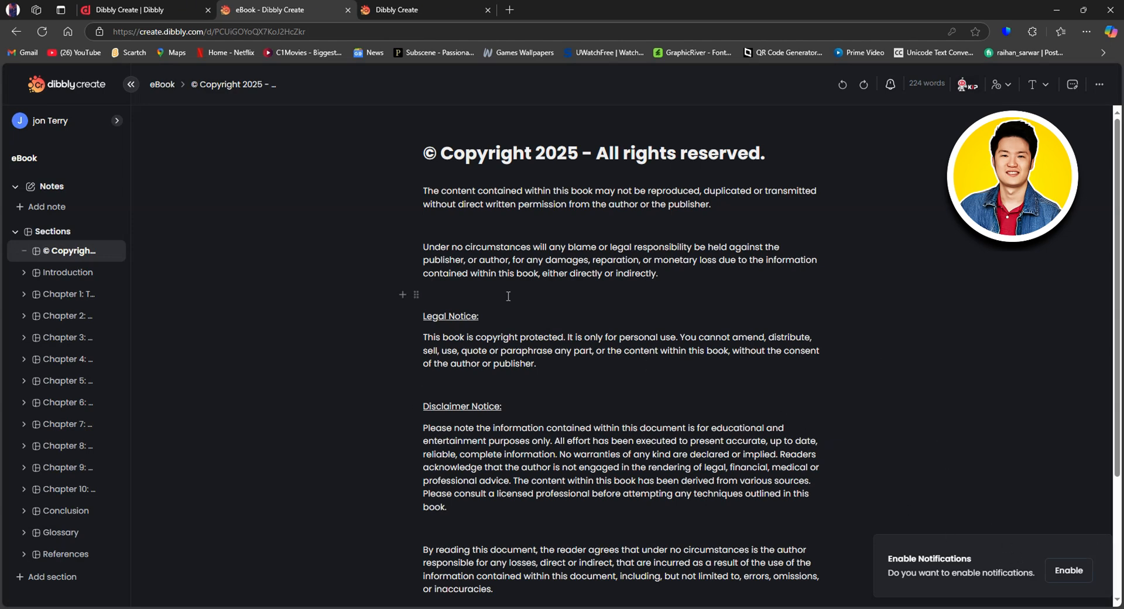
click(59, 208)
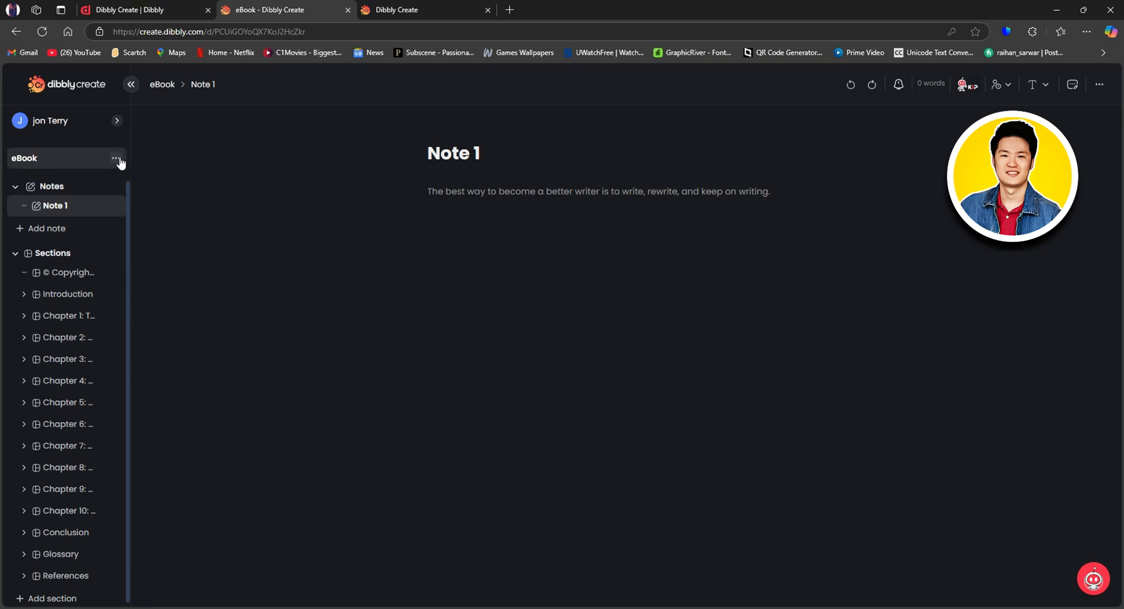
- Rename the eBook project as "F1 Cars eBook"
click(116, 158)
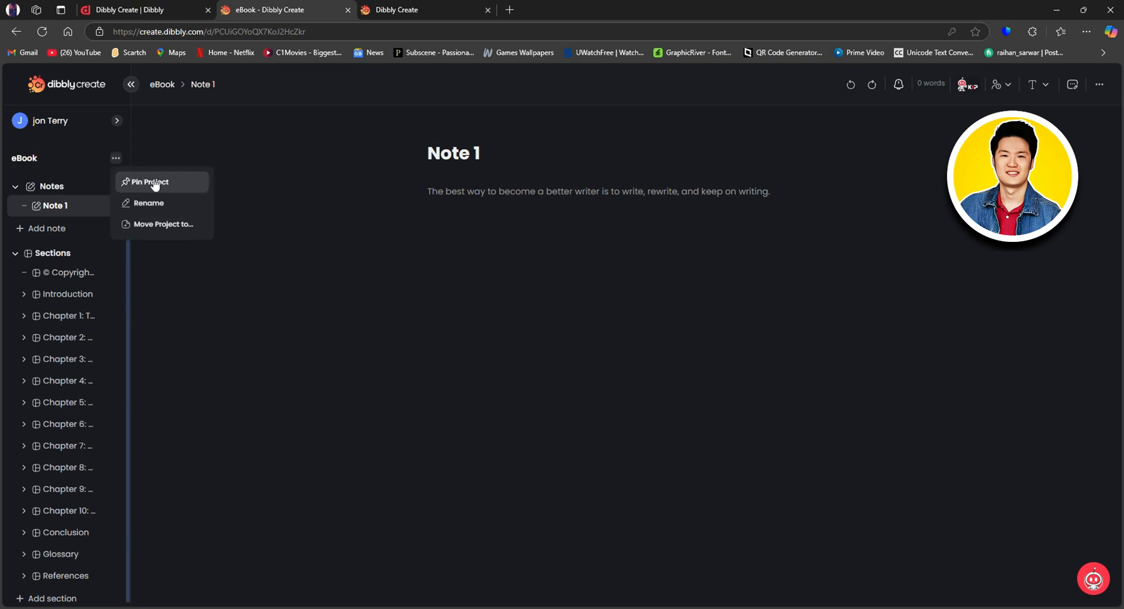
click(150, 202)
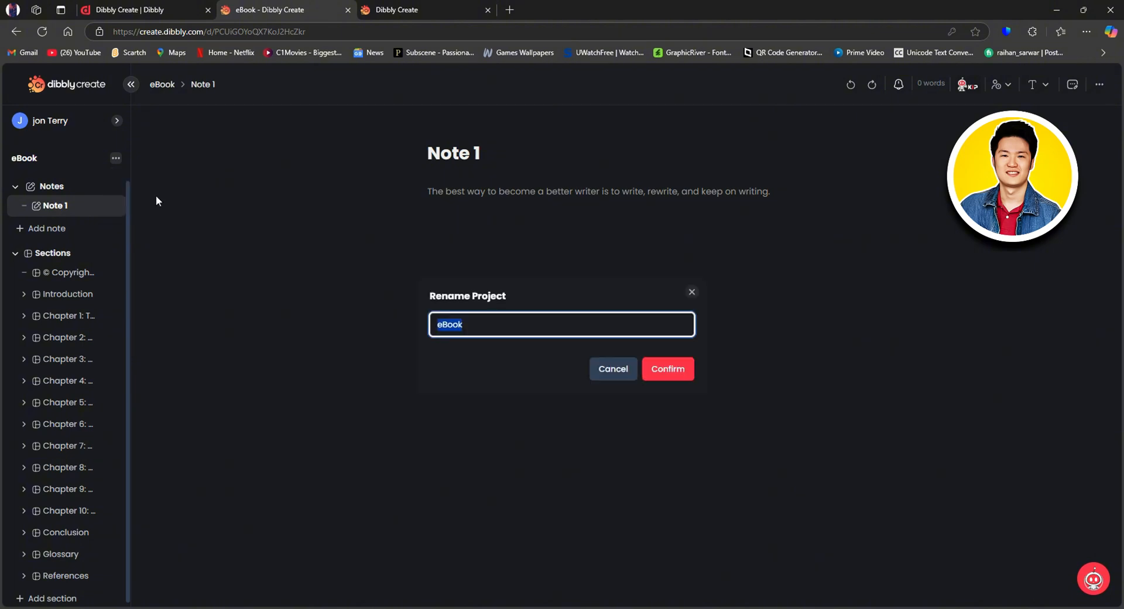
click(442, 324)
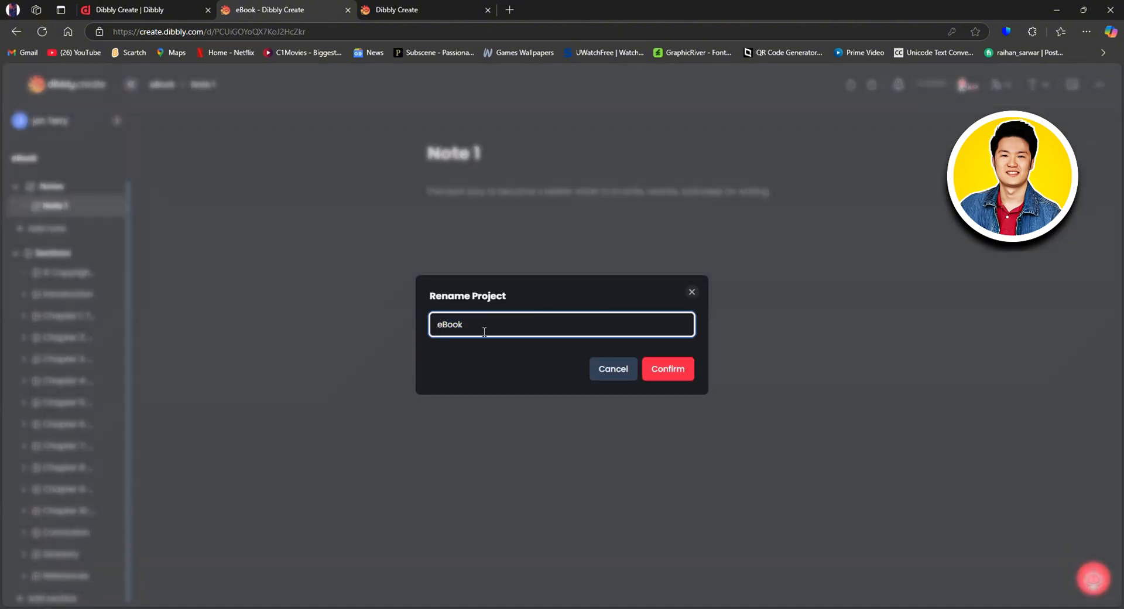
text(Fl)
text( Cars)
click(677, 373)
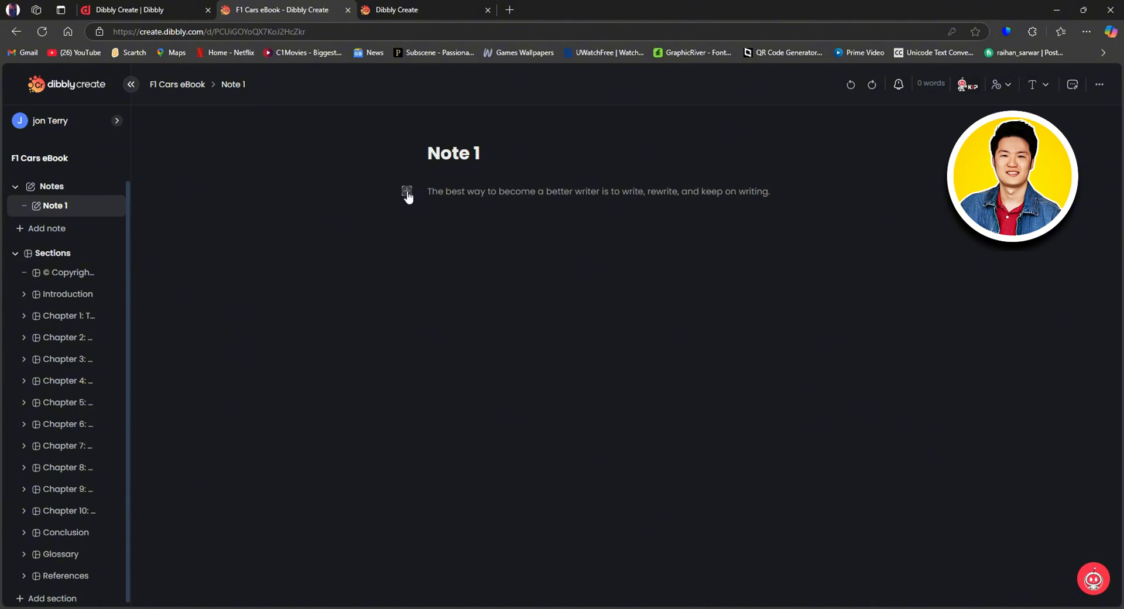
- Have KIP write in Note 1 from "create a title, outline and book sections for my f1 cars ebook" and insert the result
click(405, 192)
mouse_move(367, 243)
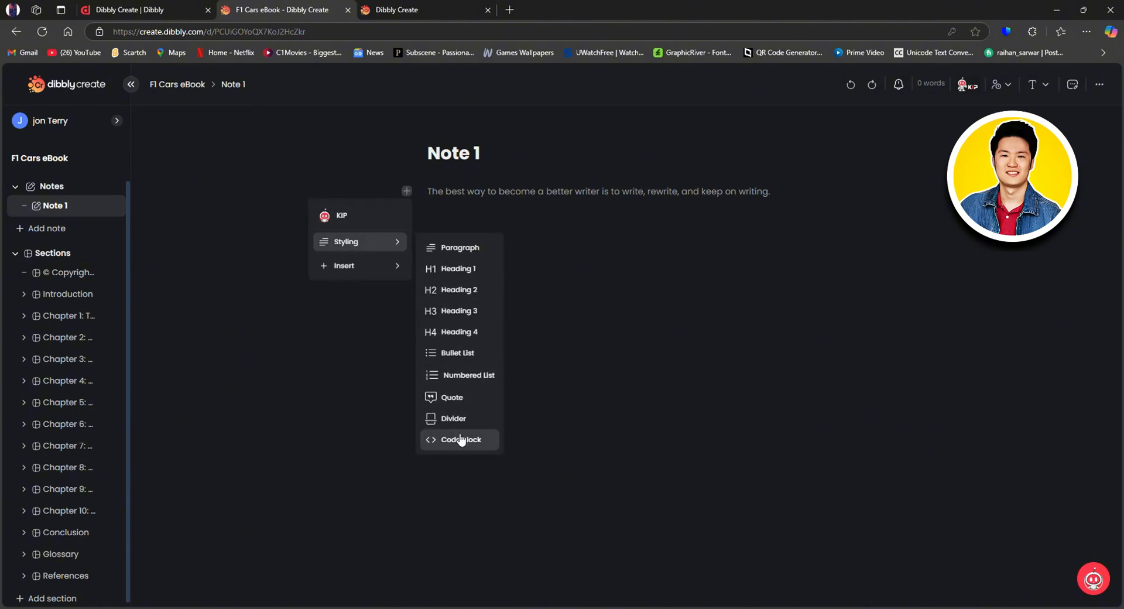
mouse_move(354, 268)
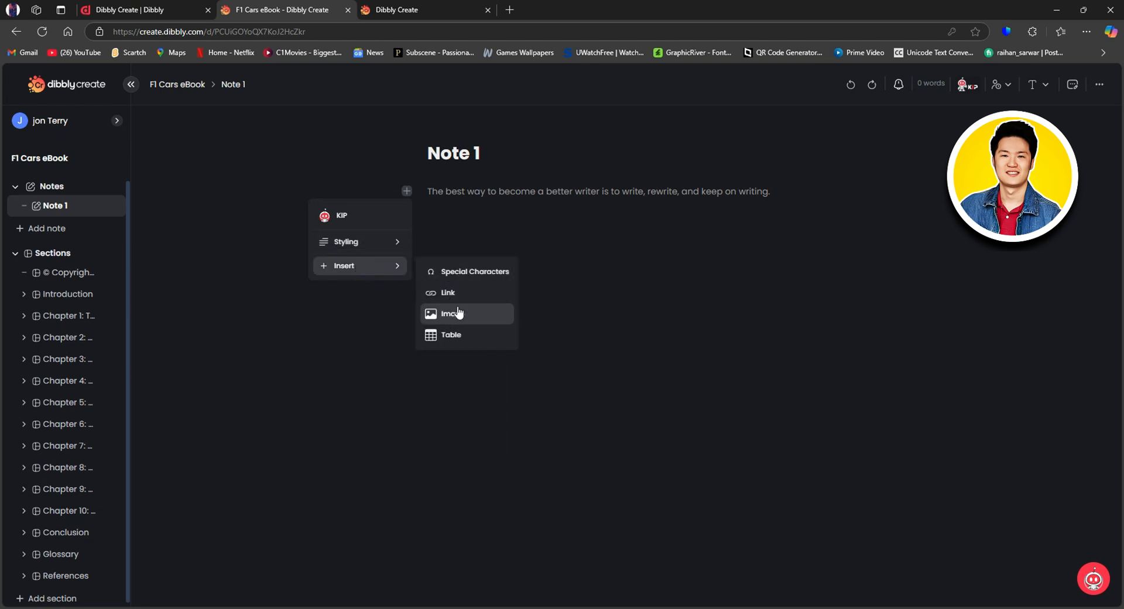
click(362, 228)
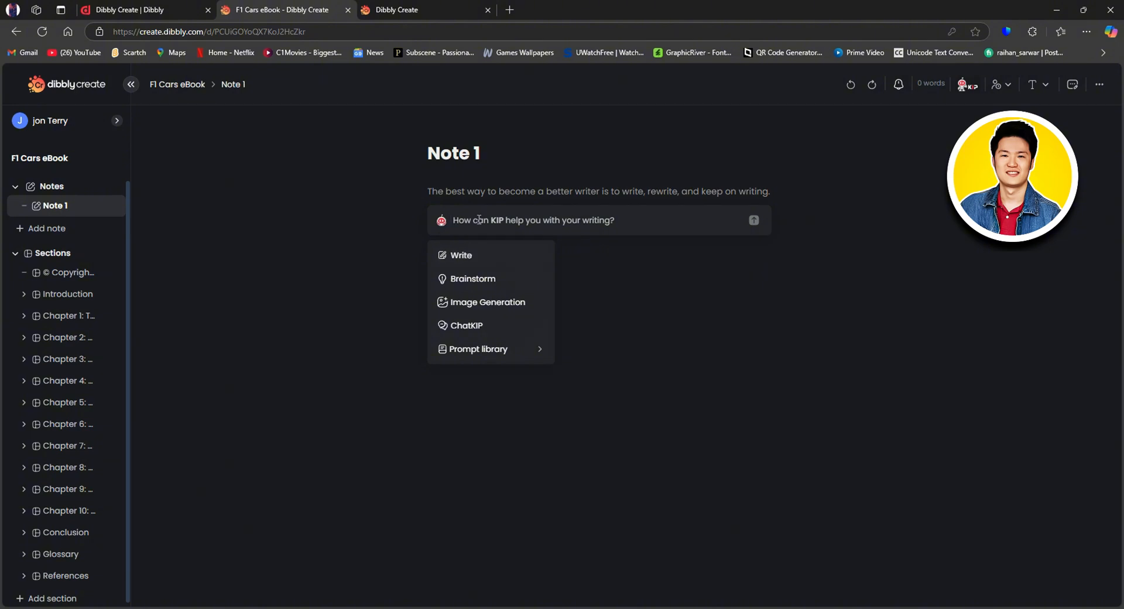
click(479, 220)
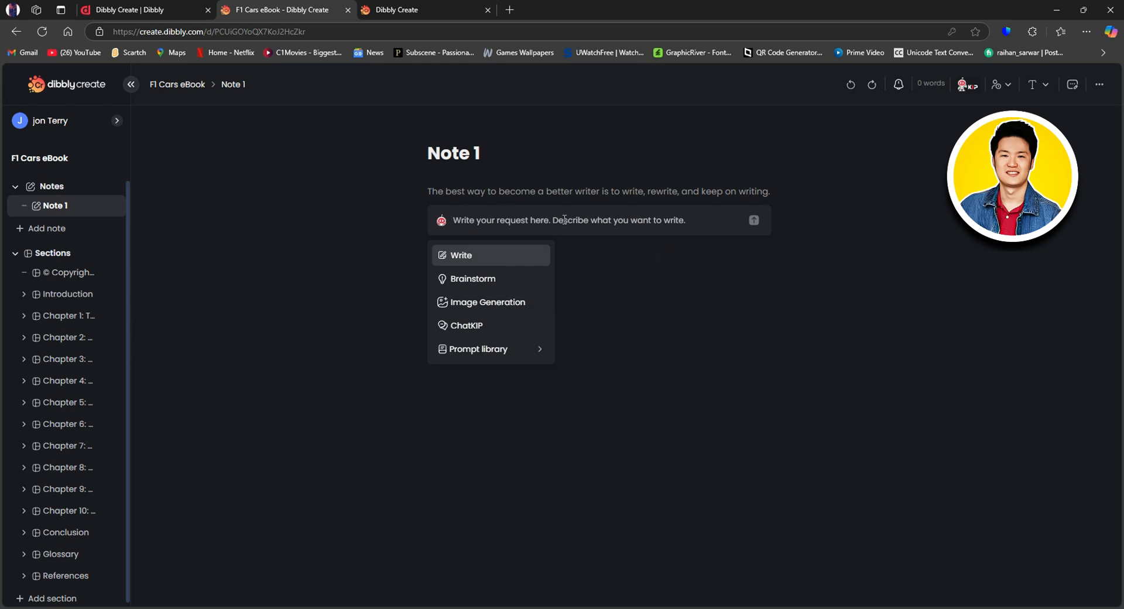
text(crea)
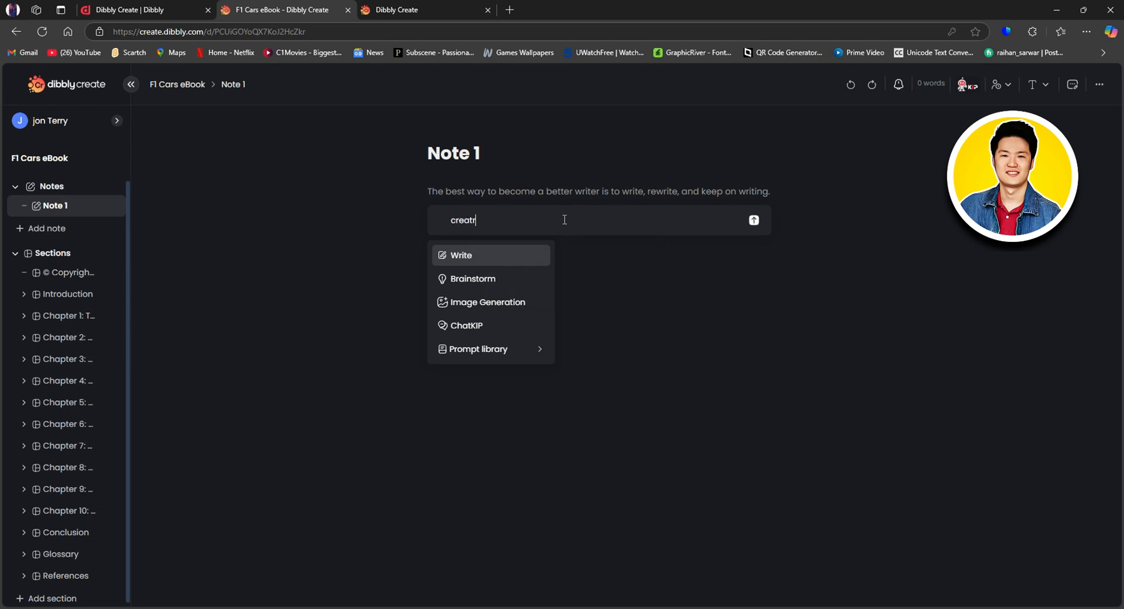
text(te a title  outline and book sections f)
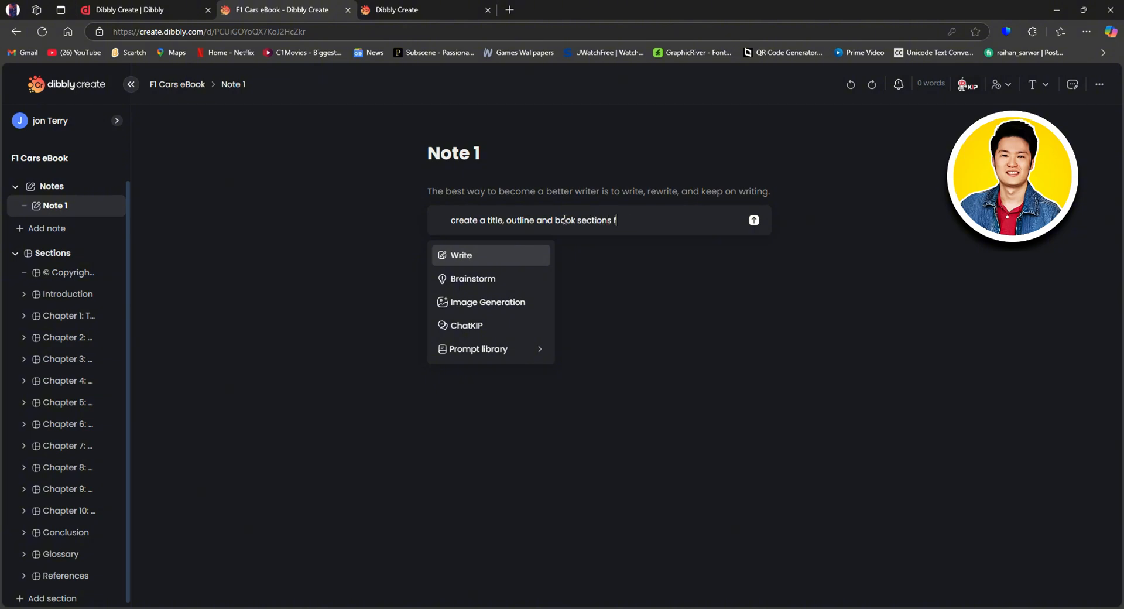
text(or my f1 cors ebook)
click(753, 220)
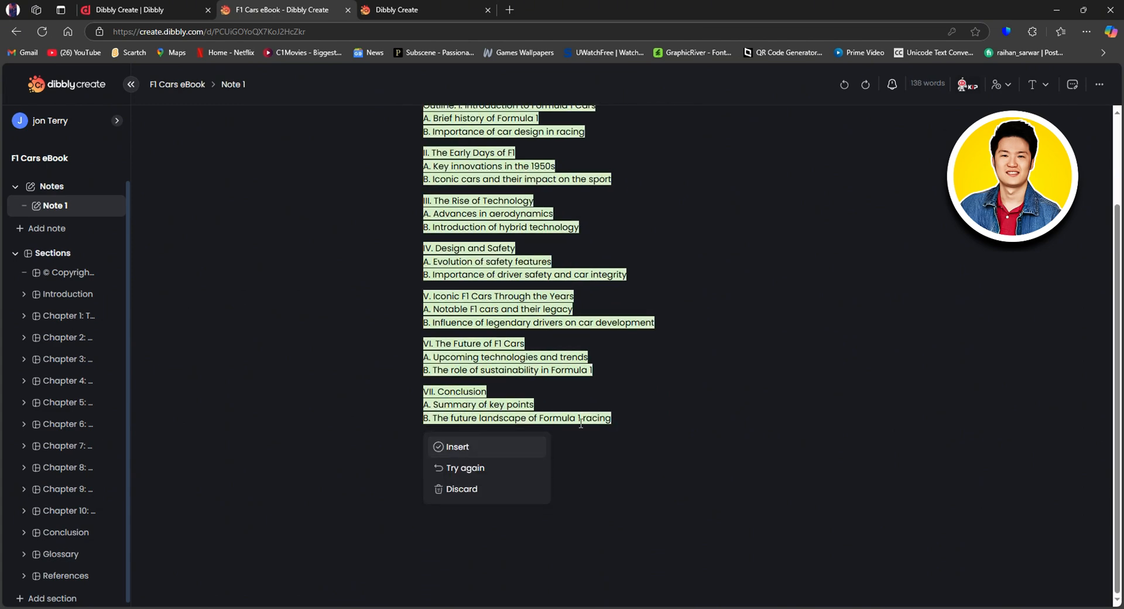
click(474, 451)
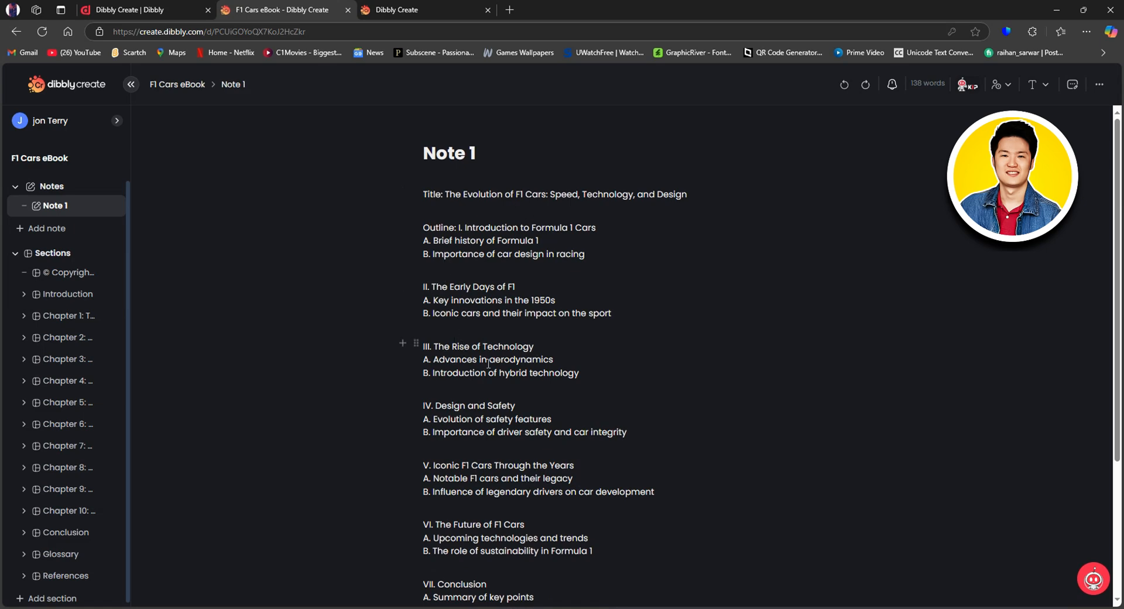
- Review the outline inserted in Note 1 and the copyright section of the eBook
scroll(496, 400, down, 1)
scroll(496, 398, up, 1)
click(83, 276)
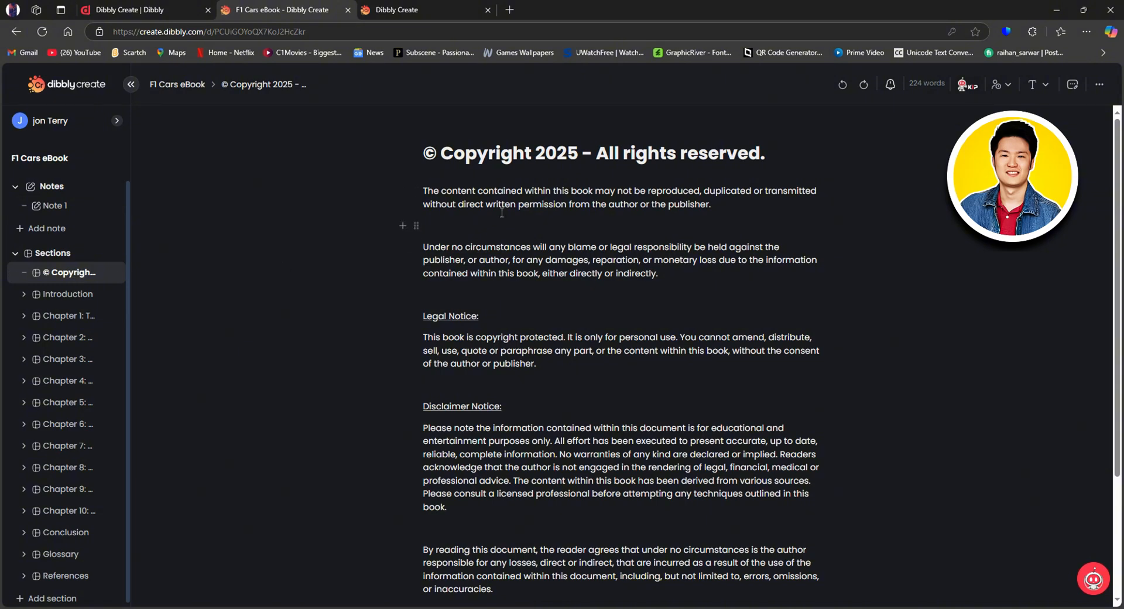
- Generate an image in the Introduction section with the KIP prompt "create a f1 car image" and insert it
click(71, 295)
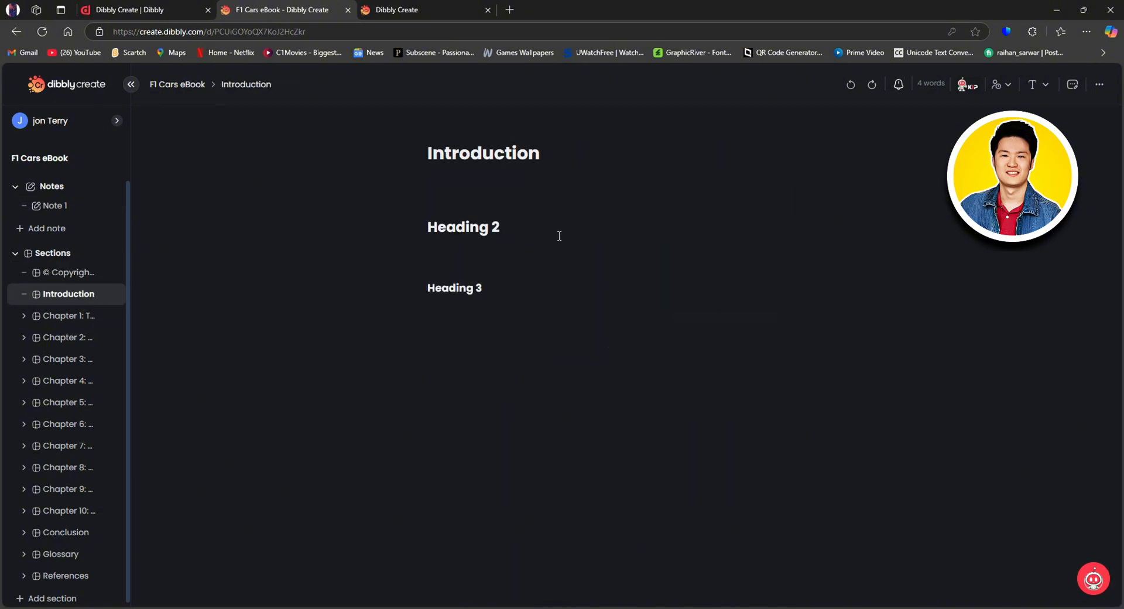
click(439, 173)
click(406, 189)
click(368, 220)
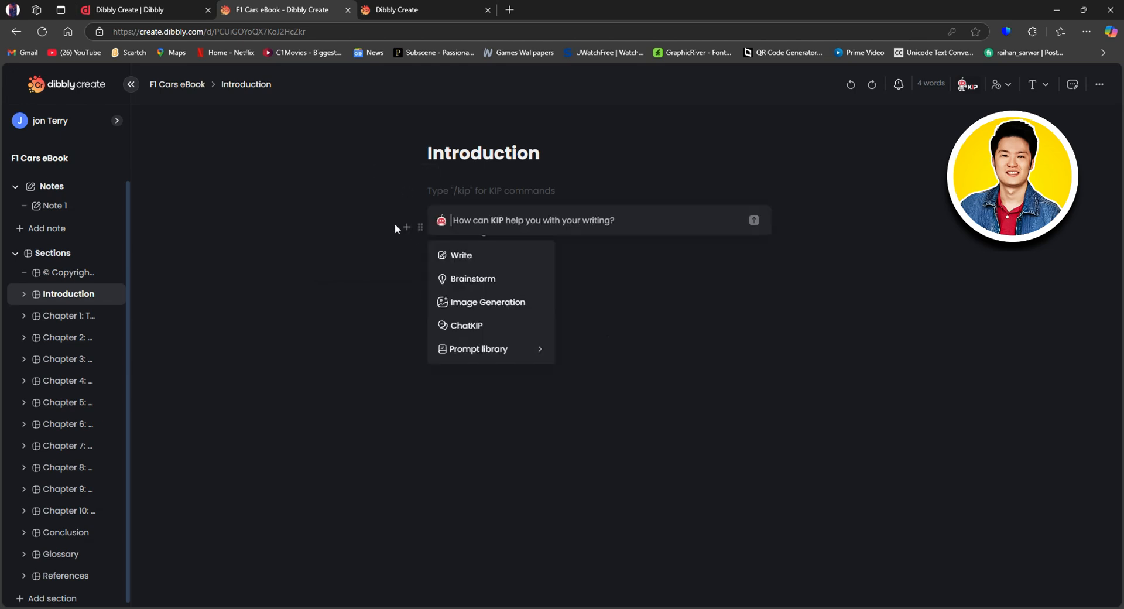
click(480, 304)
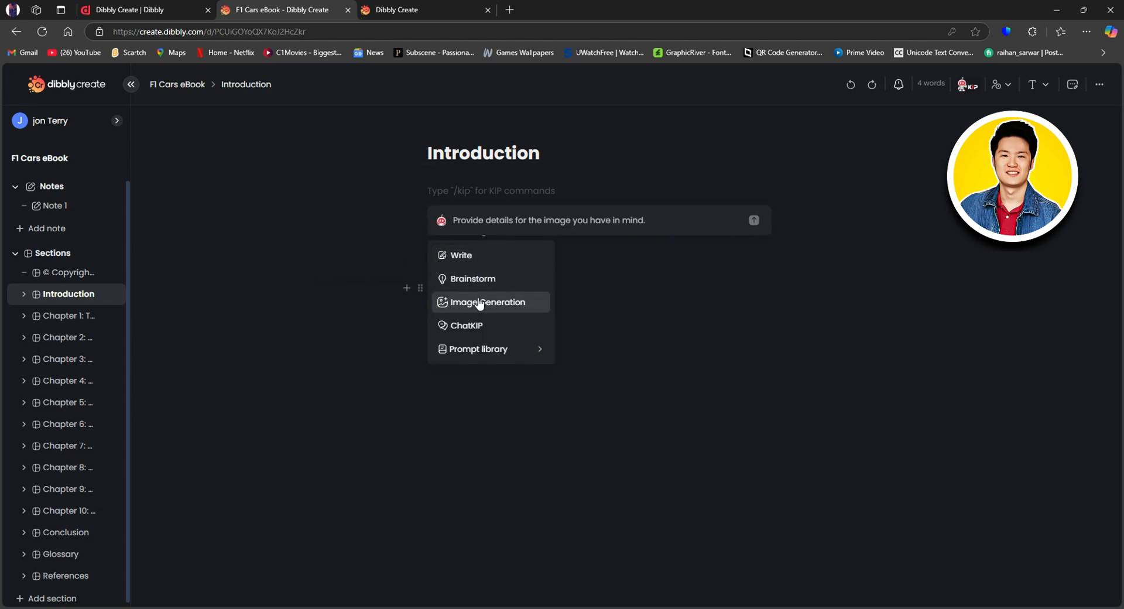
text(create)
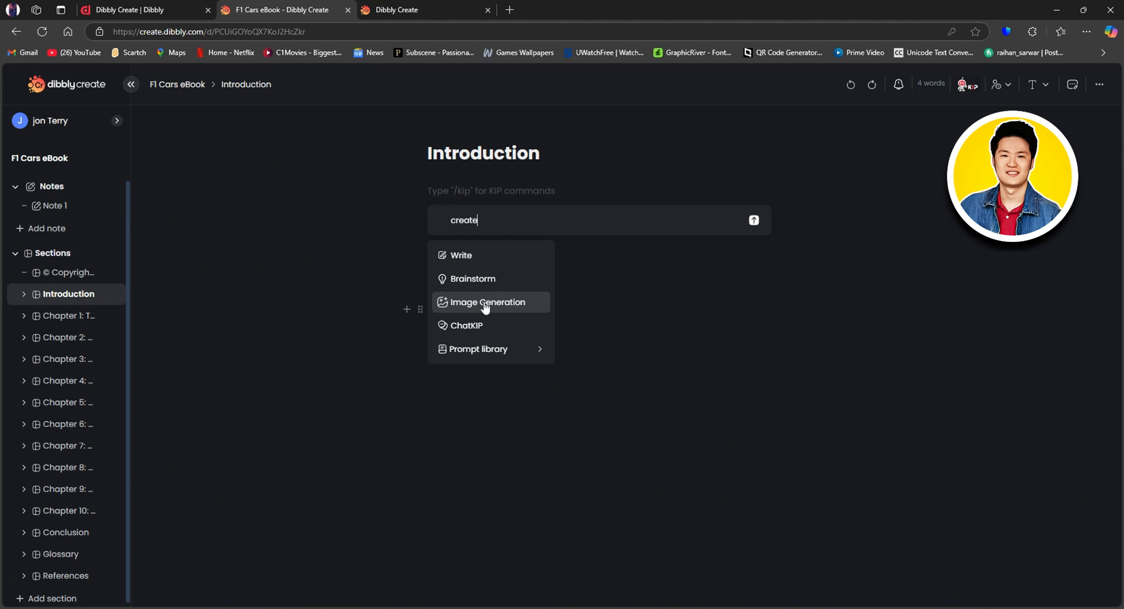
text( a f1 car image)
click(485, 303)
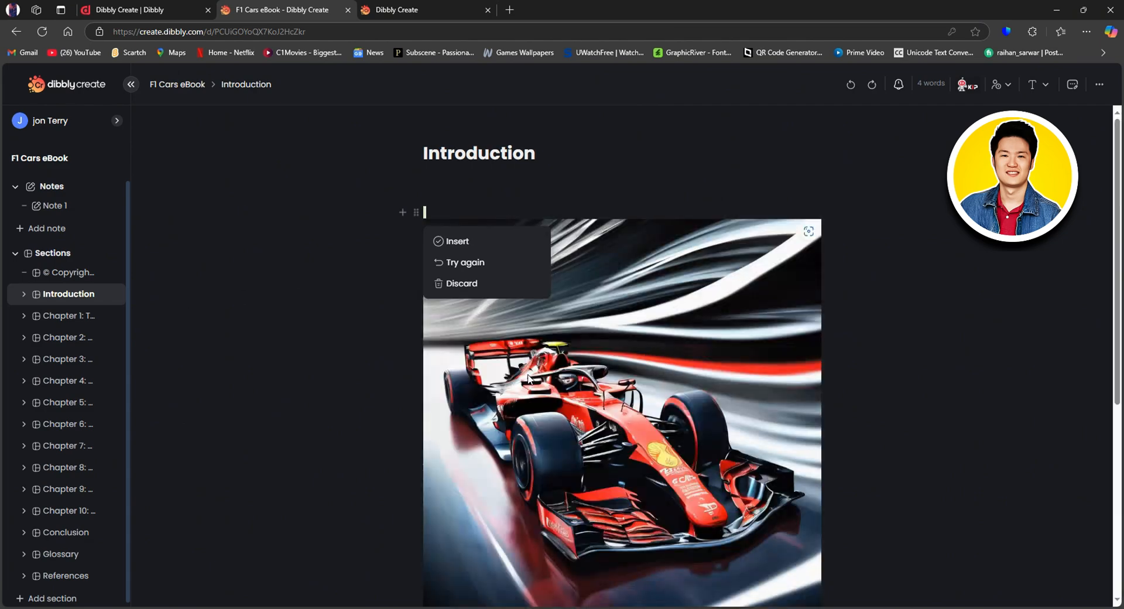
click(465, 242)
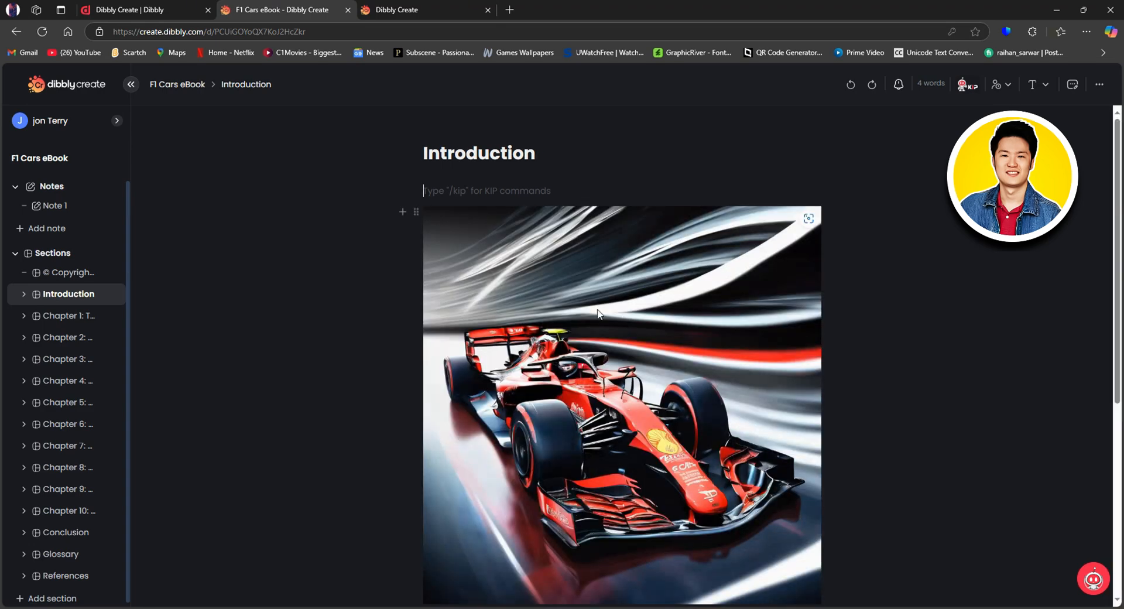
- Have KIP write text above the image in the Introduction section from the prompt "write a introduction based on f1 cars"
scroll(614, 389, down, 2)
click(909, 309)
scroll(843, 311, up, 2)
click(402, 191)
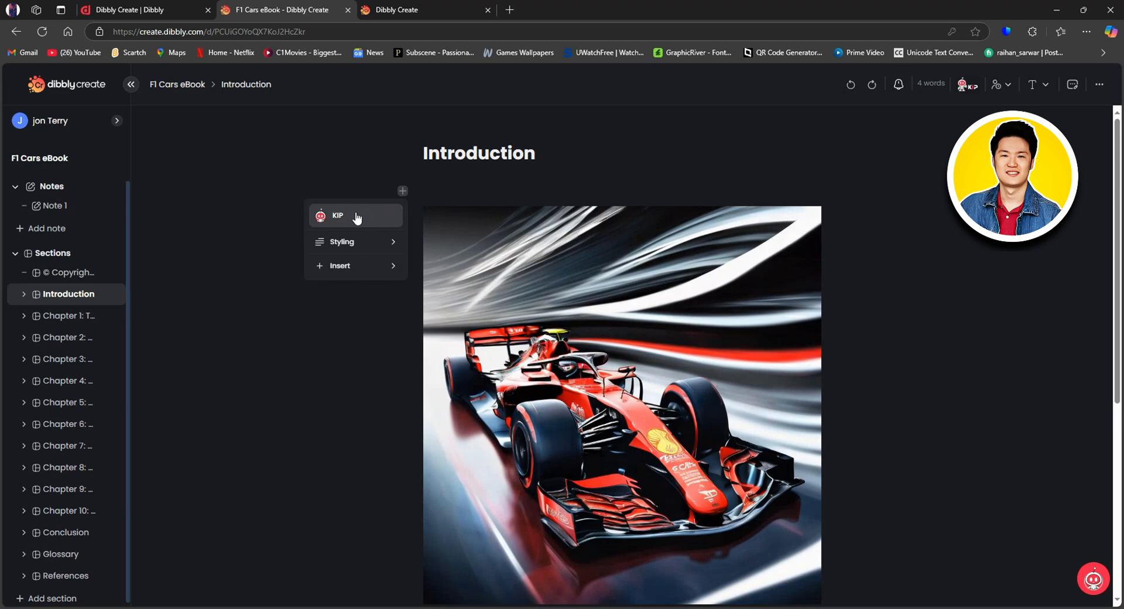
click(369, 215)
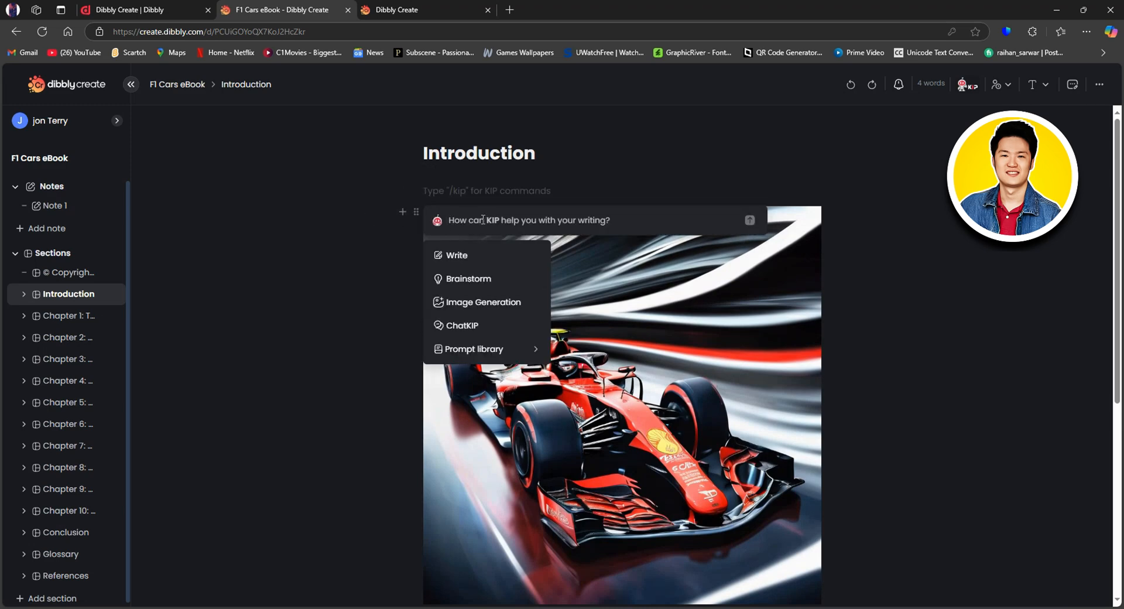
text(write )
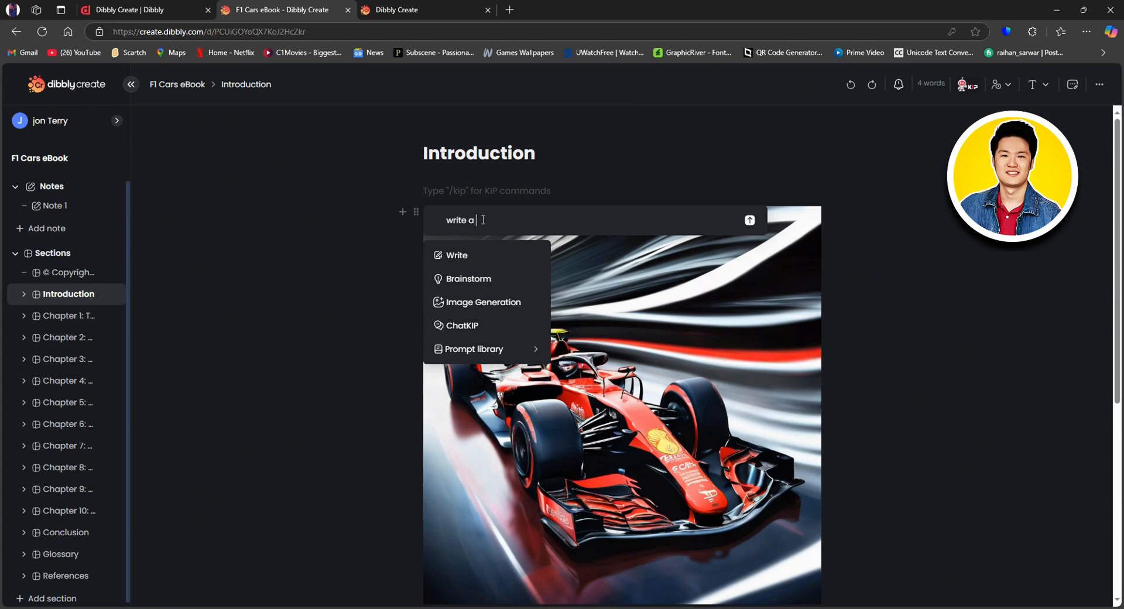
text(a introduction based on f1 cars)
key(Return)
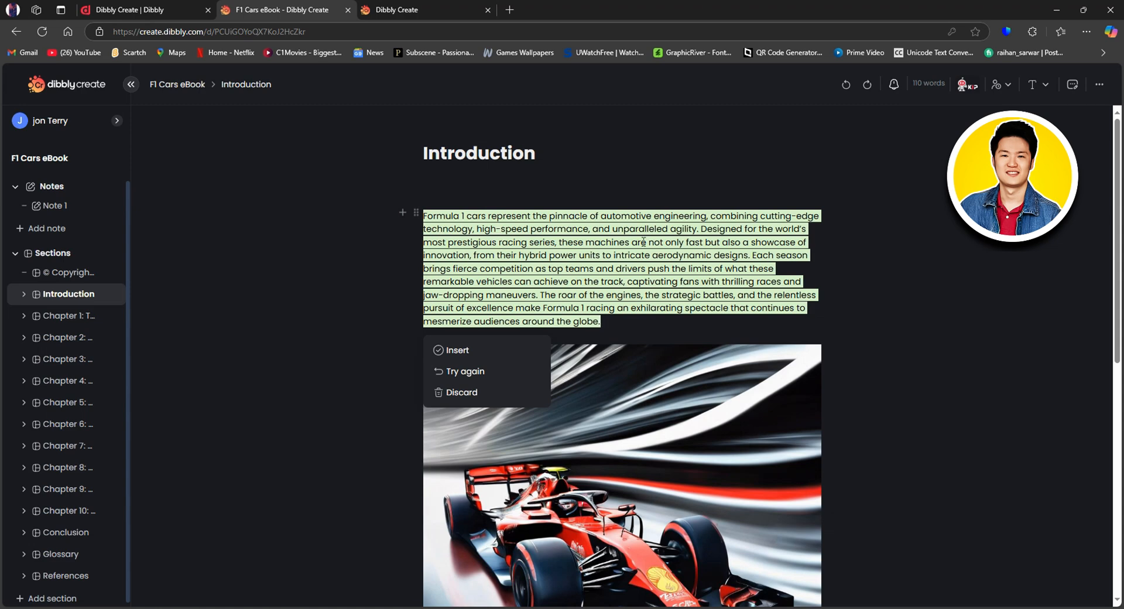
- Regenerate the KIP introduction text, insert it, and delete the empty line between the section title and the text
click(472, 372)
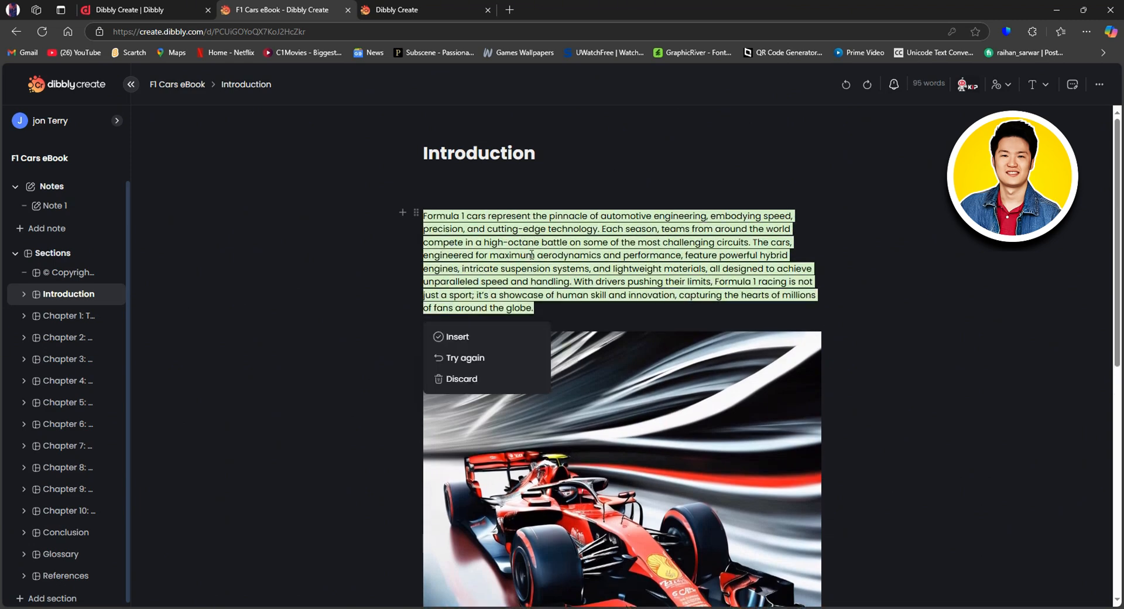
click(530, 268)
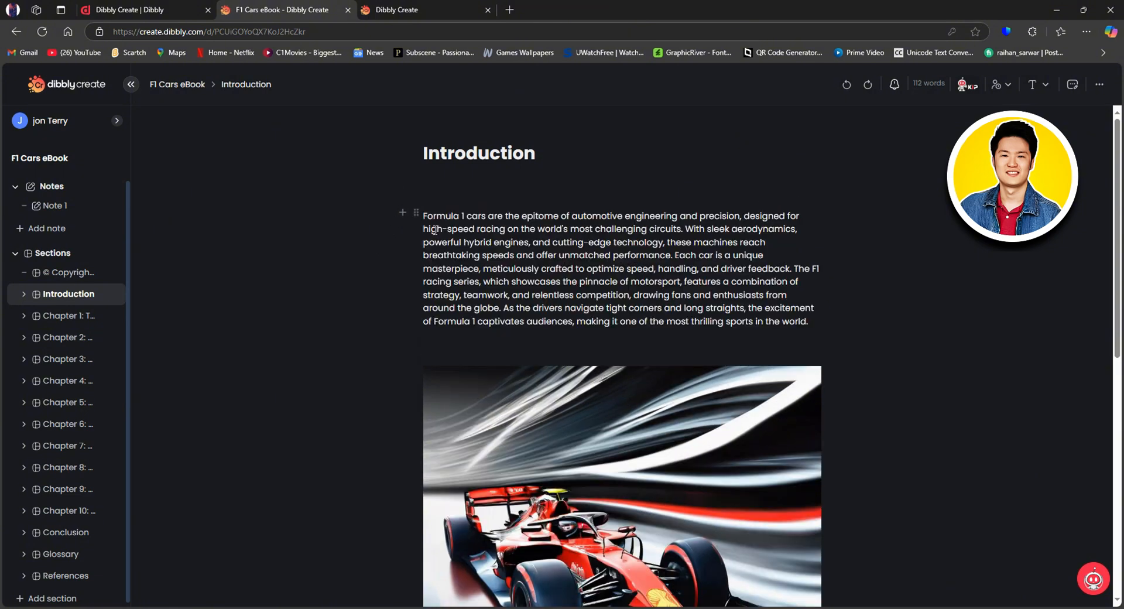
key(BackSpace)
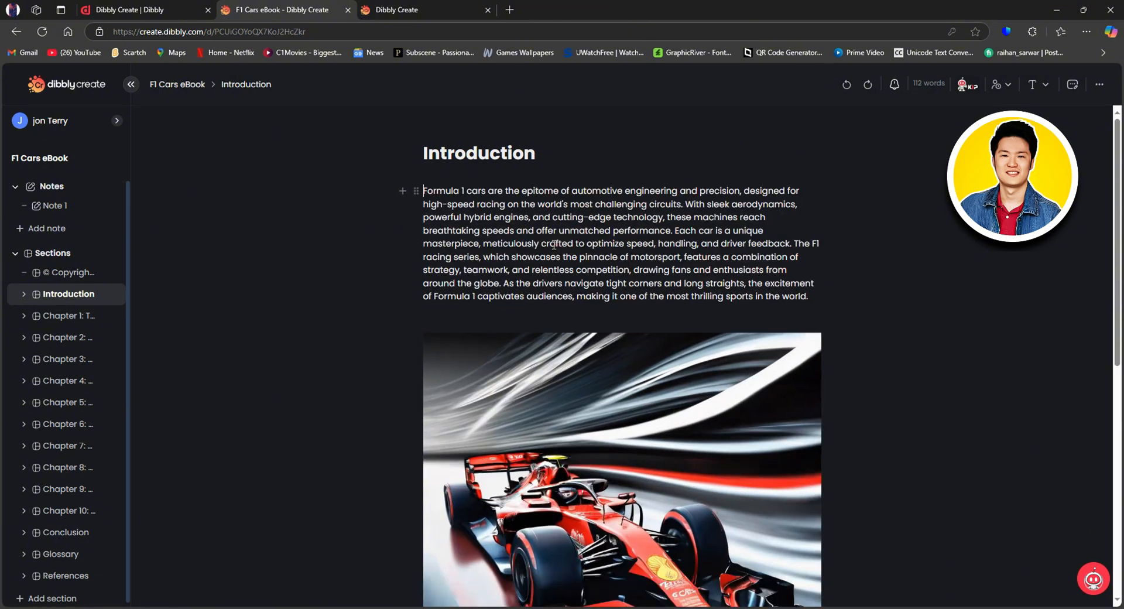
click(428, 348)
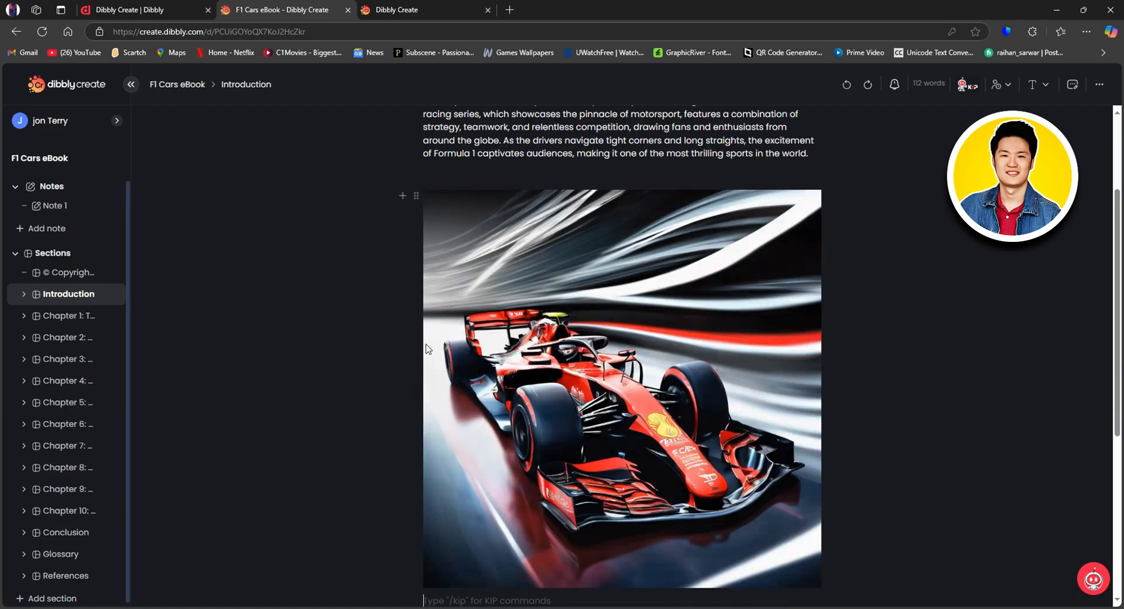
scroll(544, 299, up, 2)
scroll(544, 297, up, 1)
scroll(515, 351, down, 7)
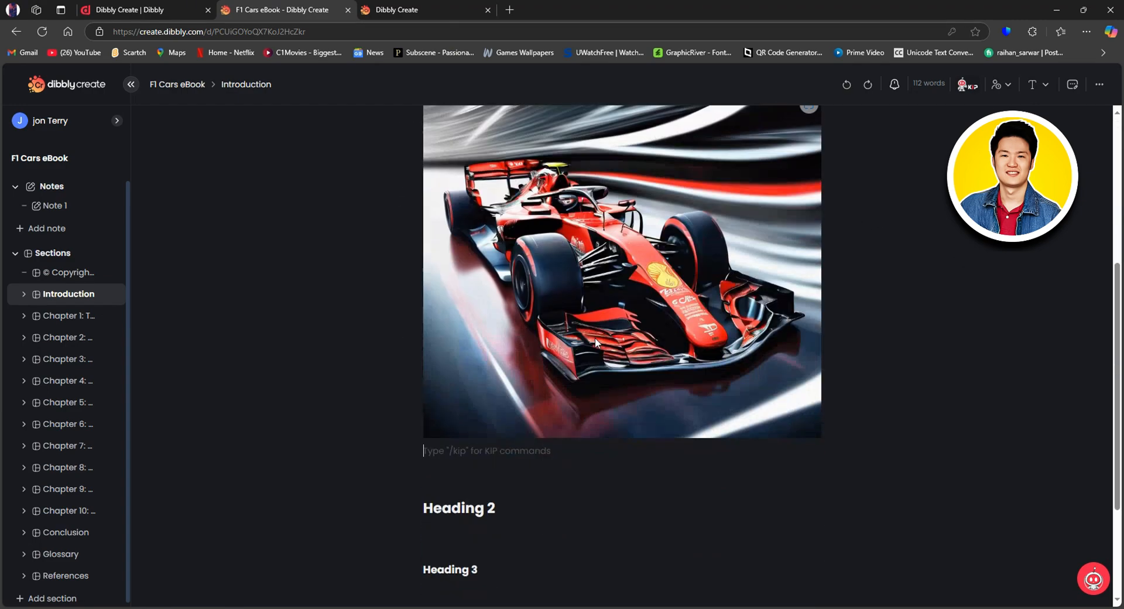
click(454, 369)
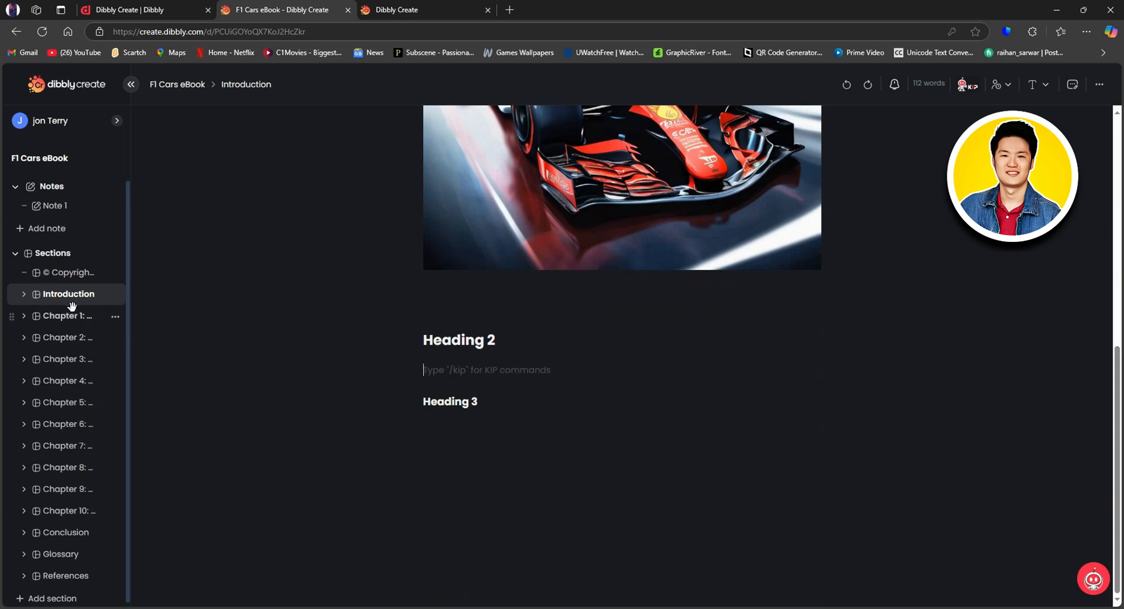
click(61, 319)
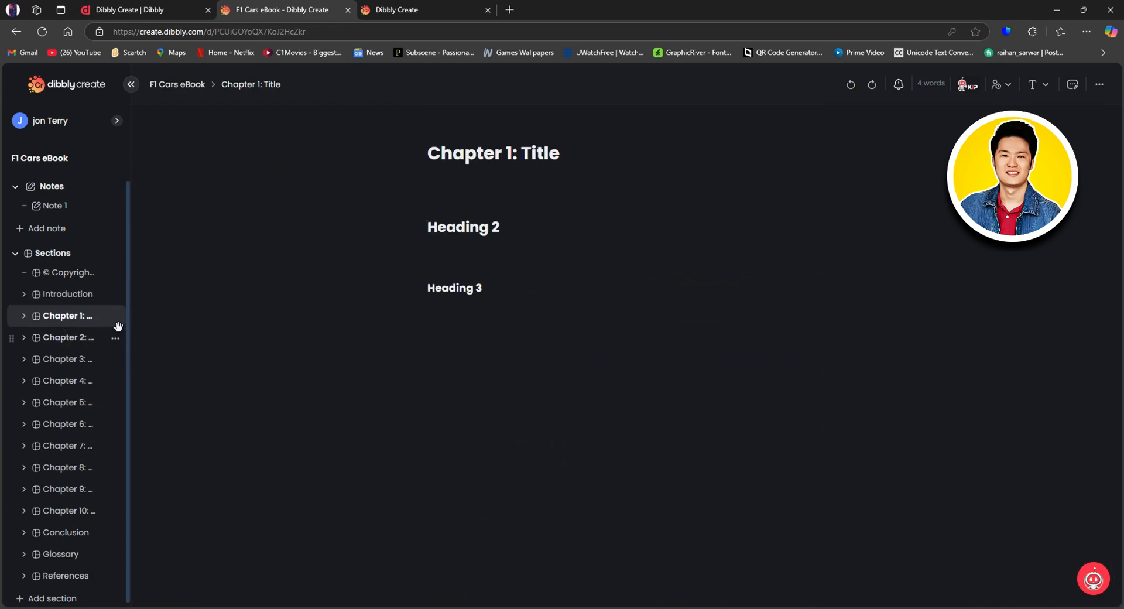
click(473, 191)
click(407, 194)
click(357, 216)
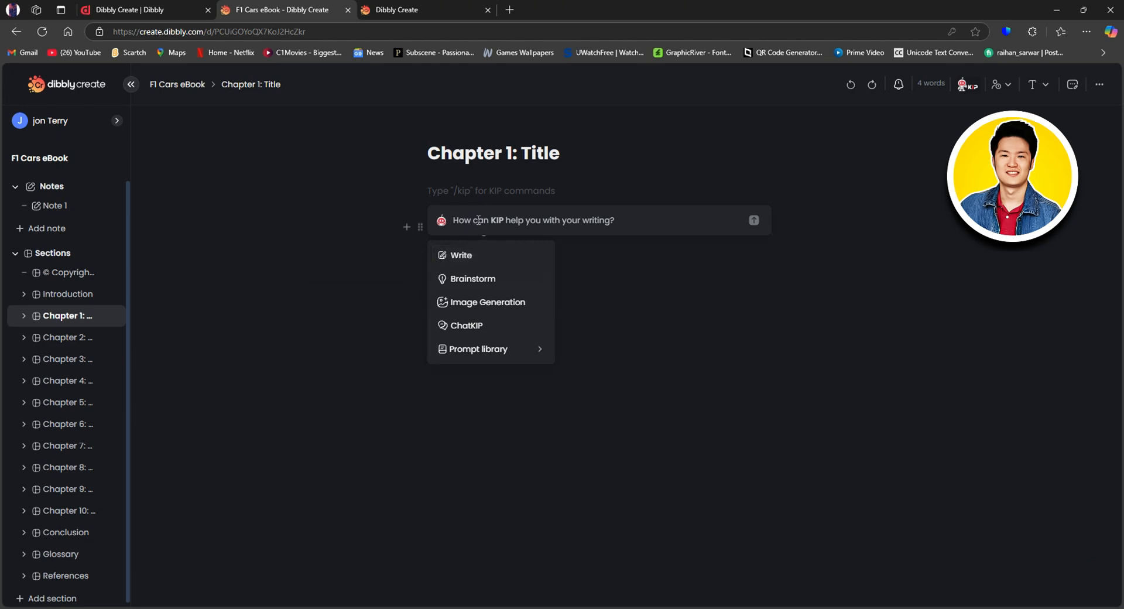
text(write an tile)
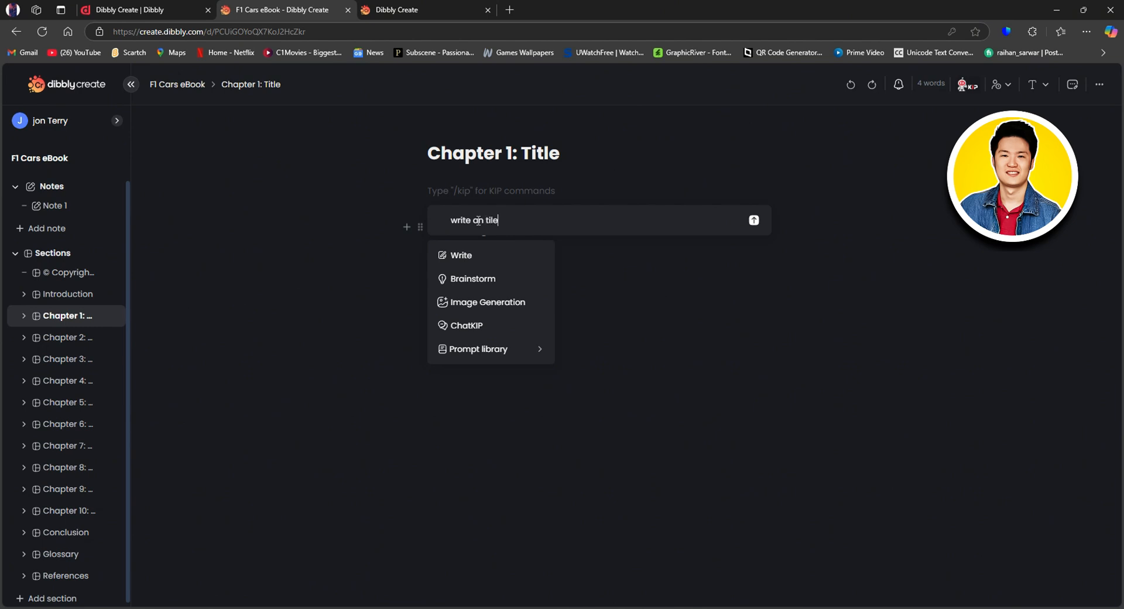
text(based on)
- Copy the outline item "Brief history of Formula 1" from Note 1
click(56, 205)
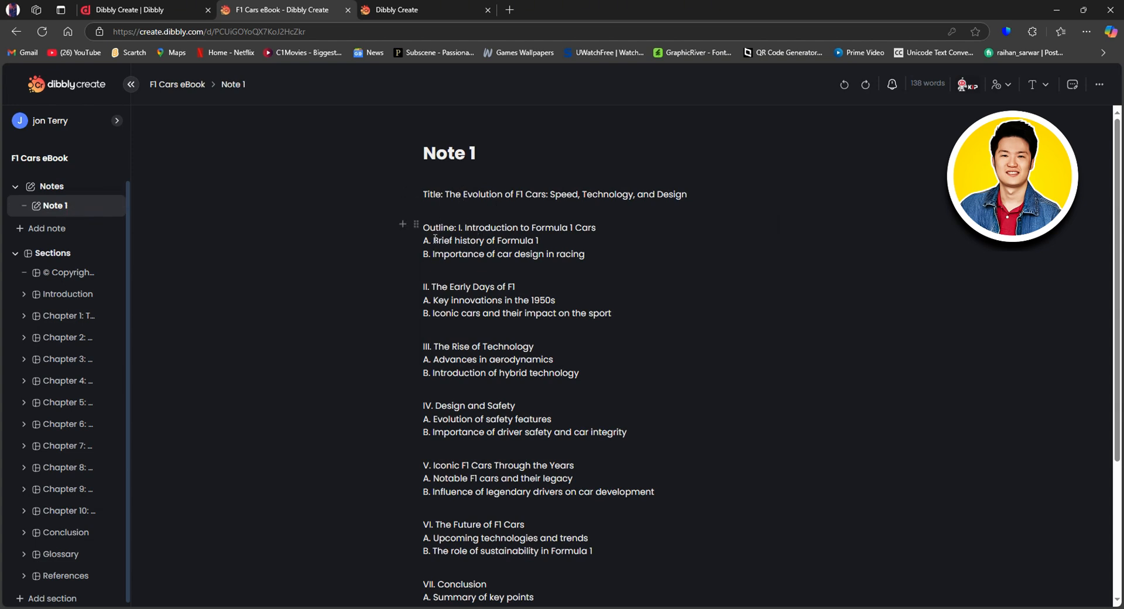
drag(433, 240, 536, 240)
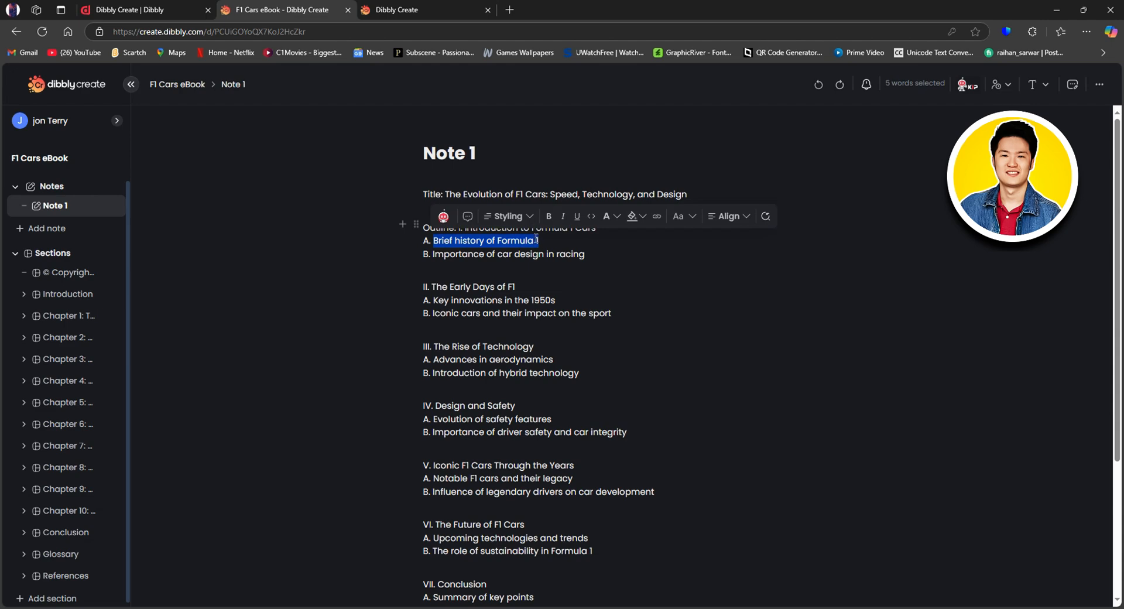
right_click(501, 244)
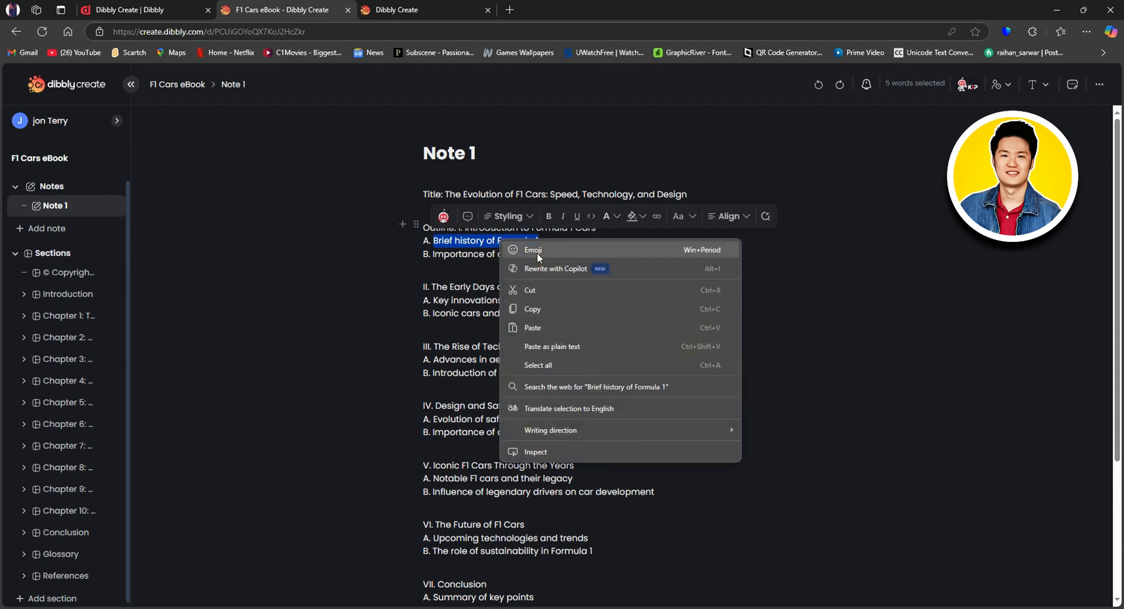
click(529, 309)
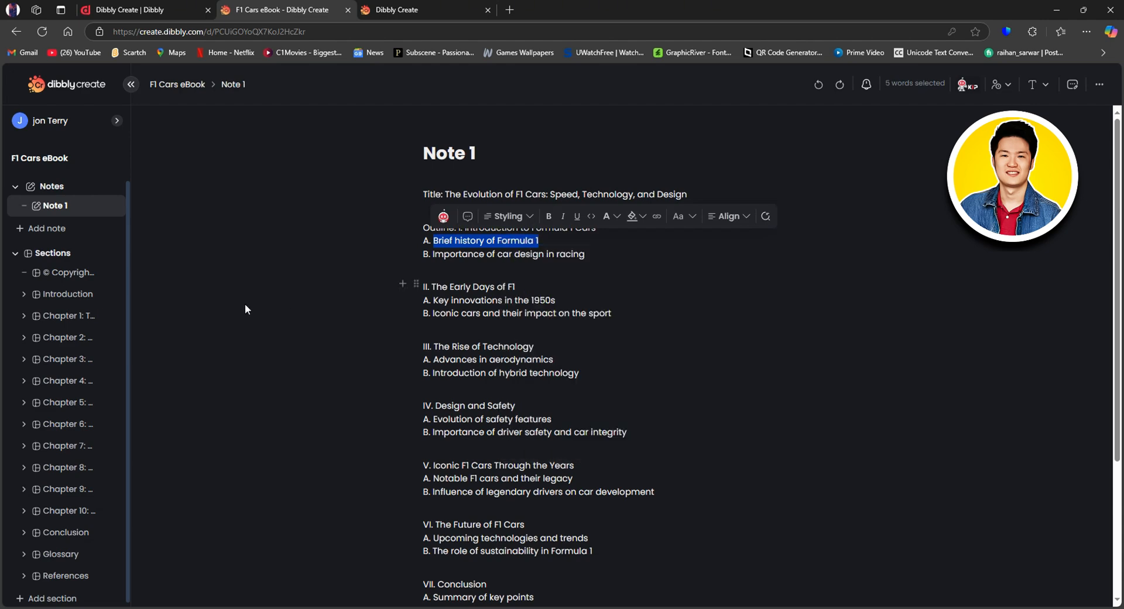
- Have KIP write under the Chapter 1 title from the copied prompt "Brief history of Formula 1" and insert the result
click(67, 315)
click(481, 191)
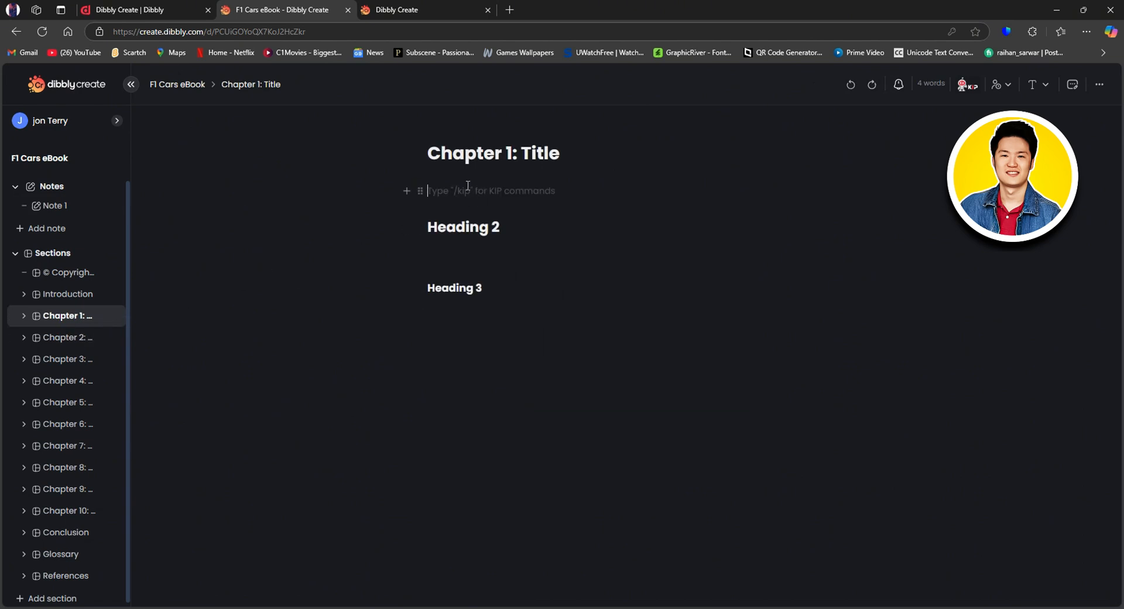
click(405, 190)
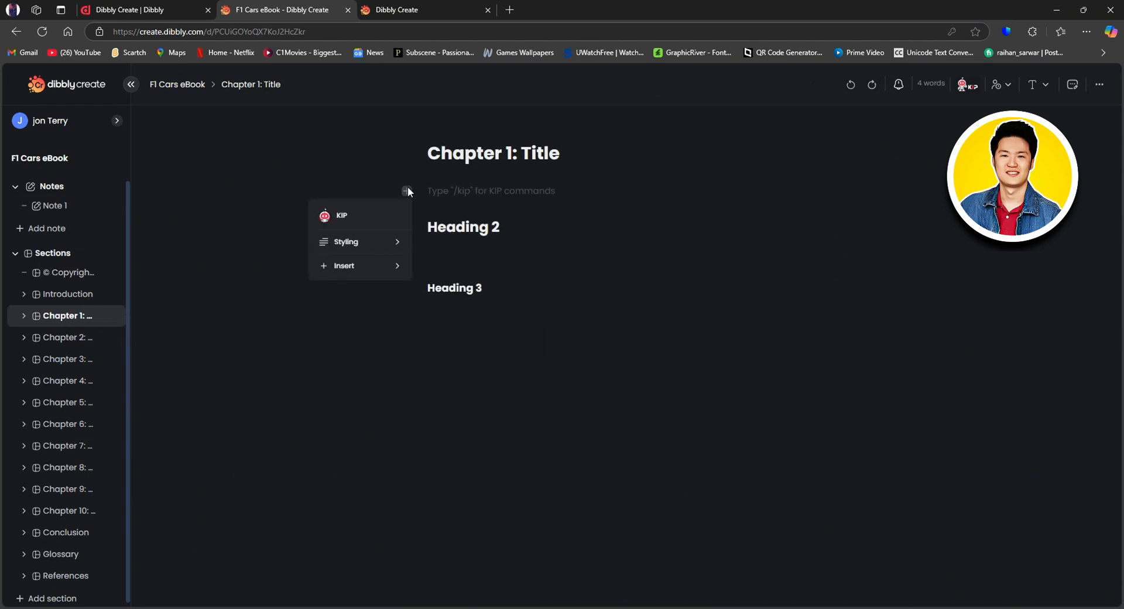
click(354, 217)
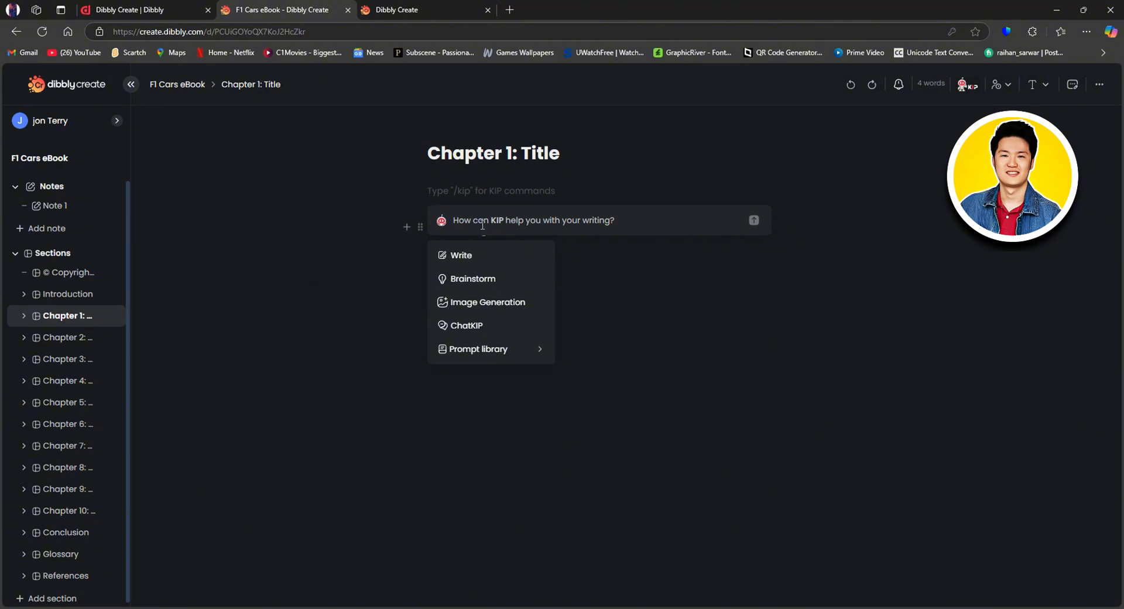
right_click(483, 224)
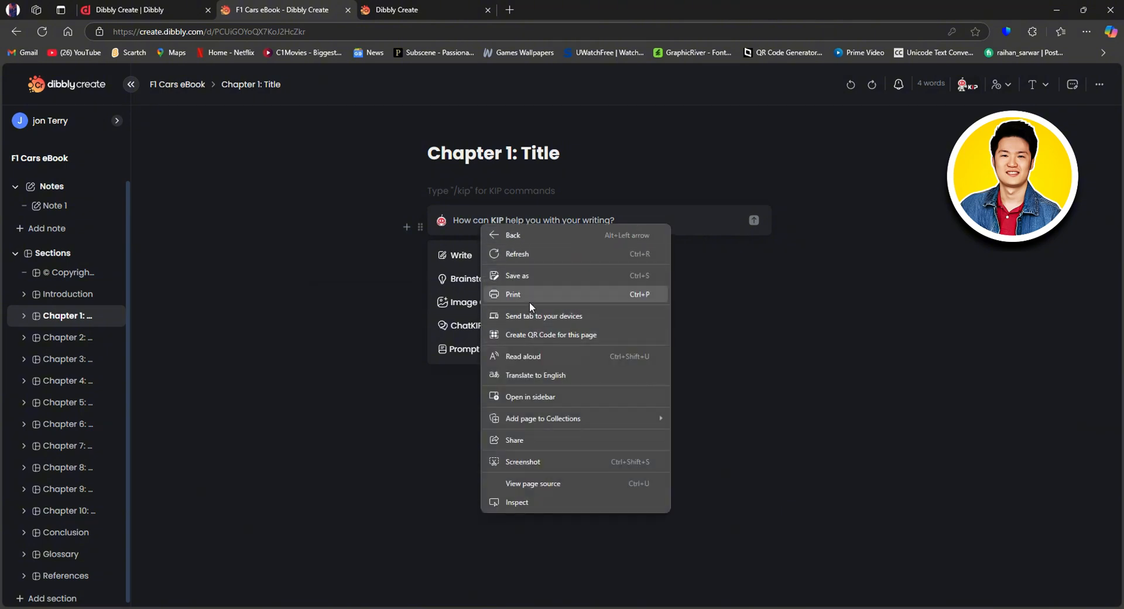
click(469, 224)
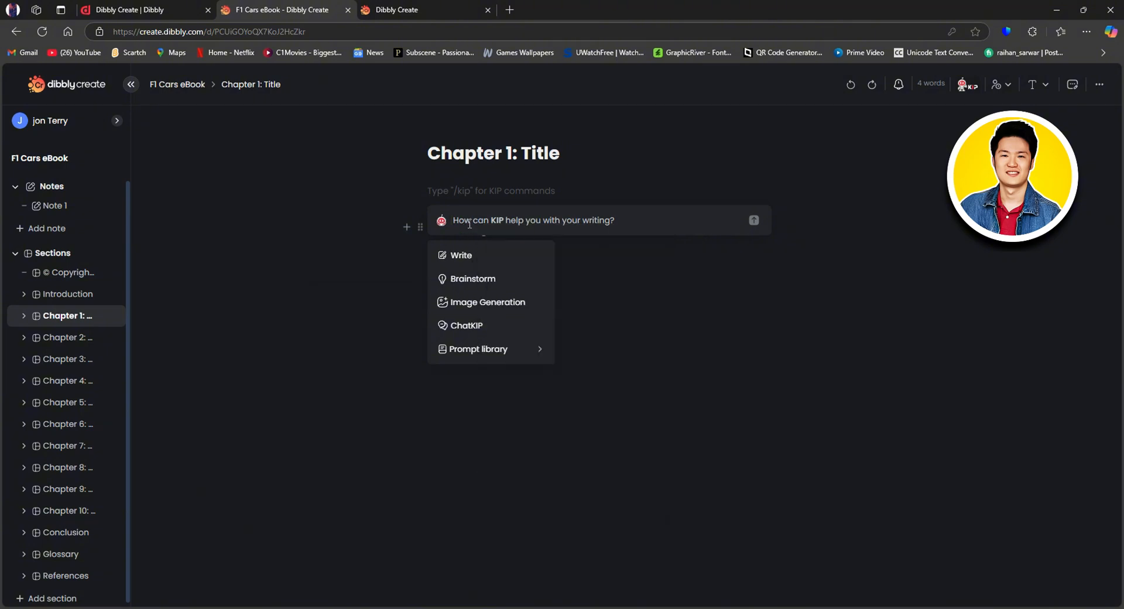
key(ctrl+v)
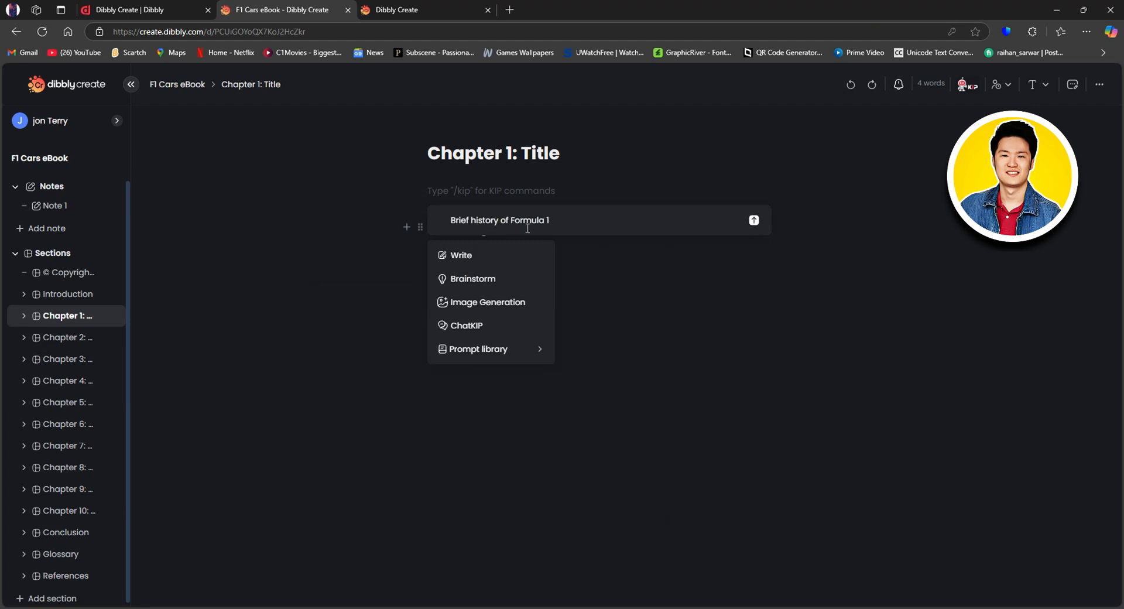
key(Escape)
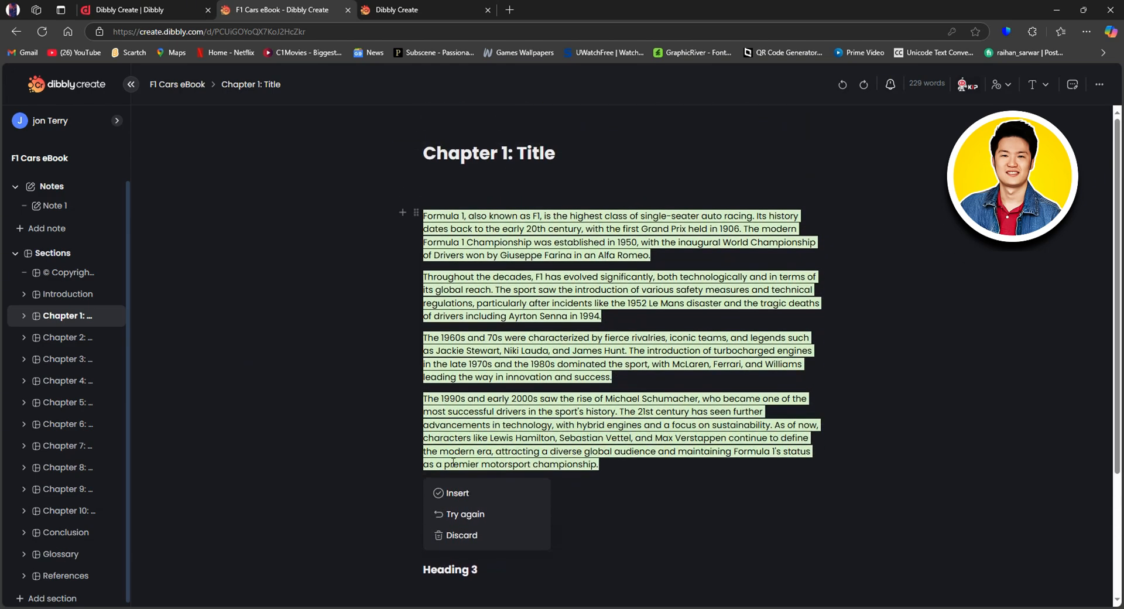
click(468, 493)
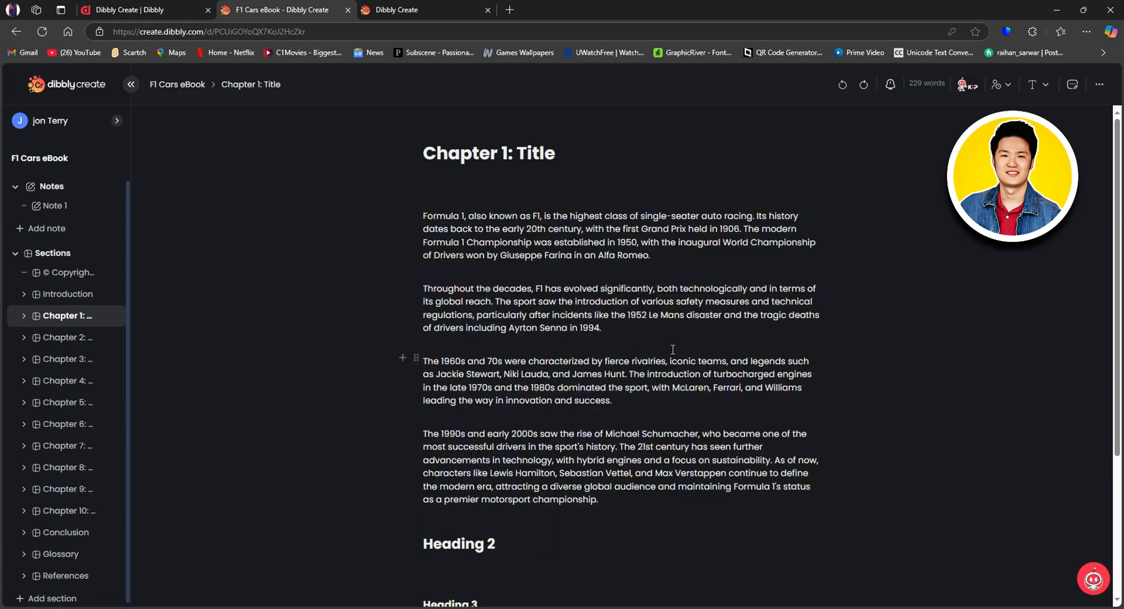
- Try the Heading 2 style on the first paragraph of Chapter 1, and settle on Heading 4
click(862, 307)
drag(424, 210, 661, 263)
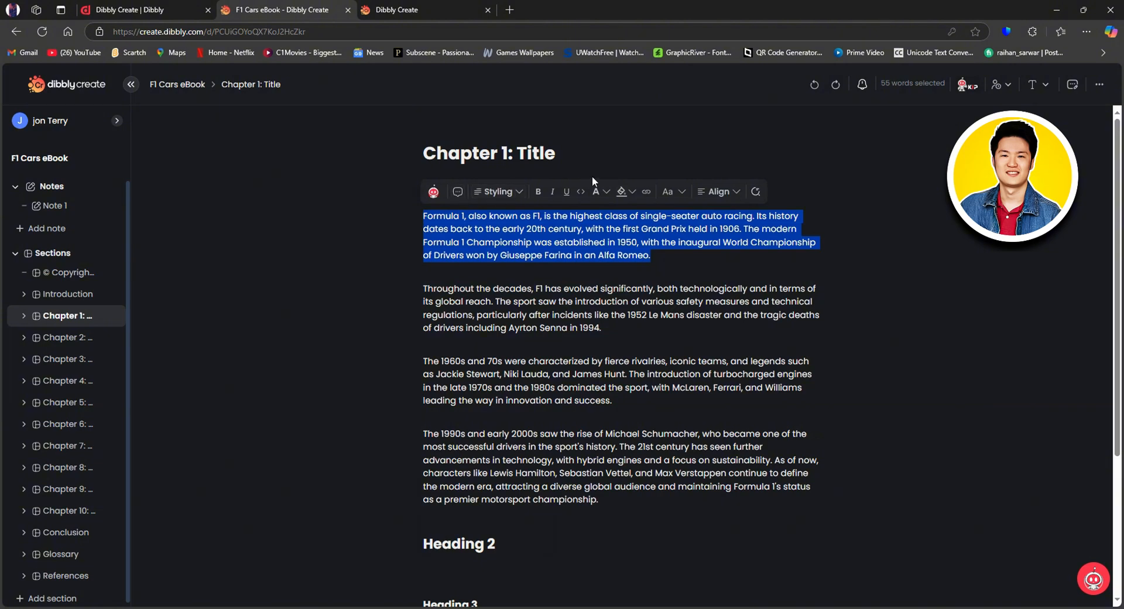
click(496, 194)
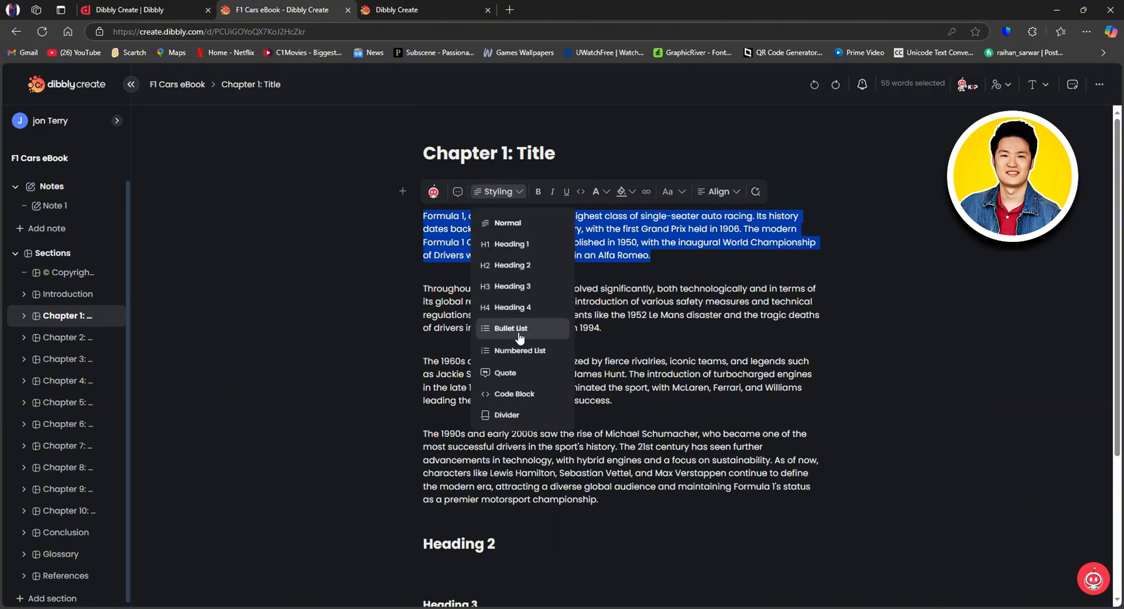
click(518, 265)
click(497, 188)
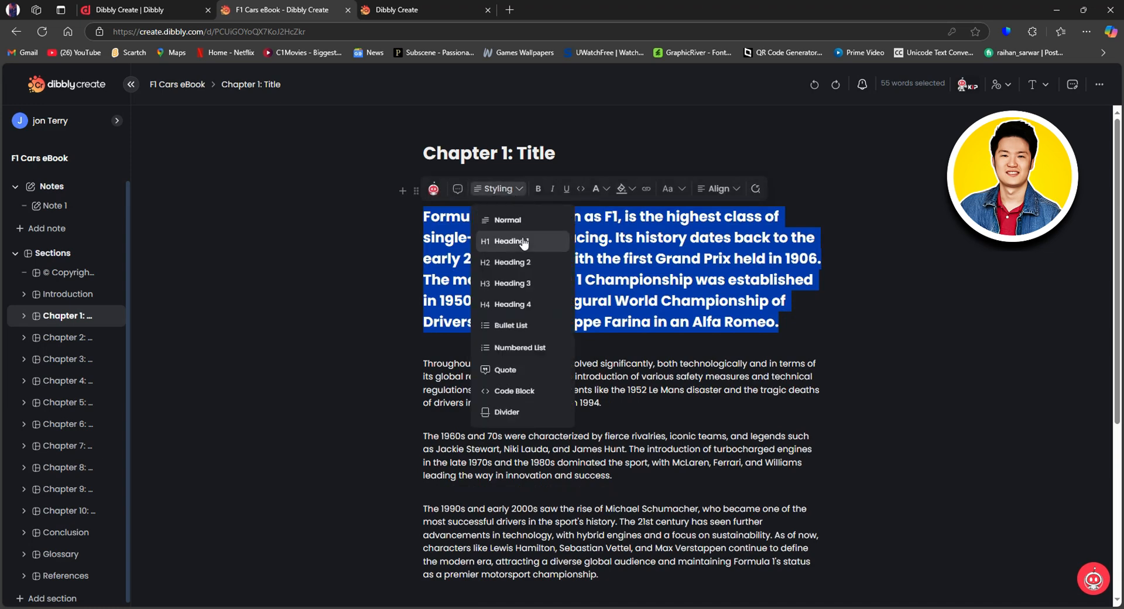
click(518, 293)
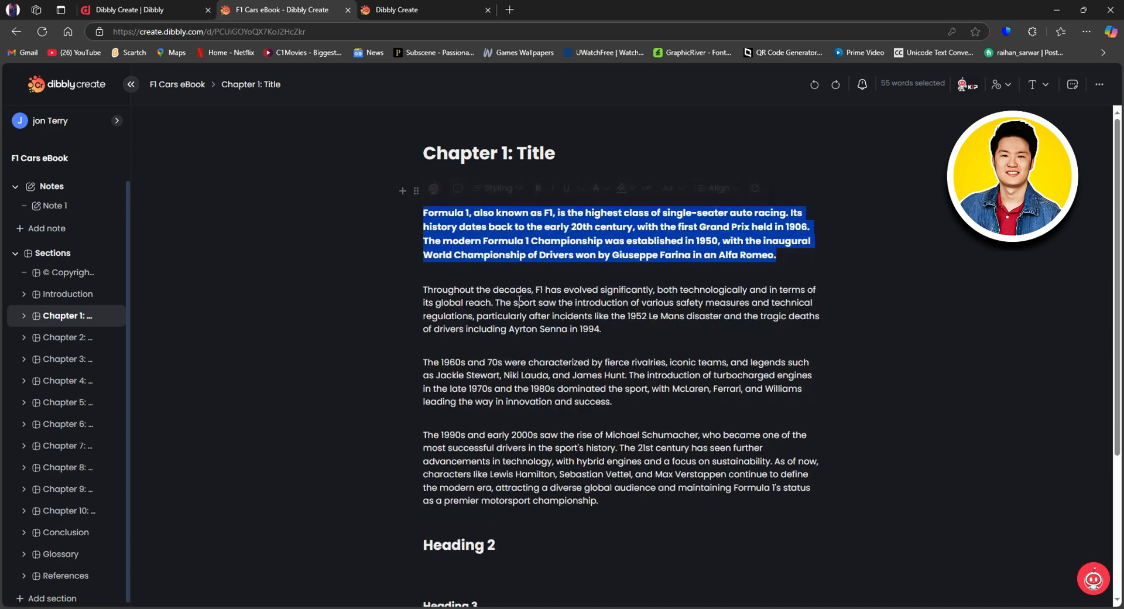
- Try bold and underline on the first paragraph of Chapter 1, switching each off again
click(539, 190)
click(538, 190)
click(566, 190)
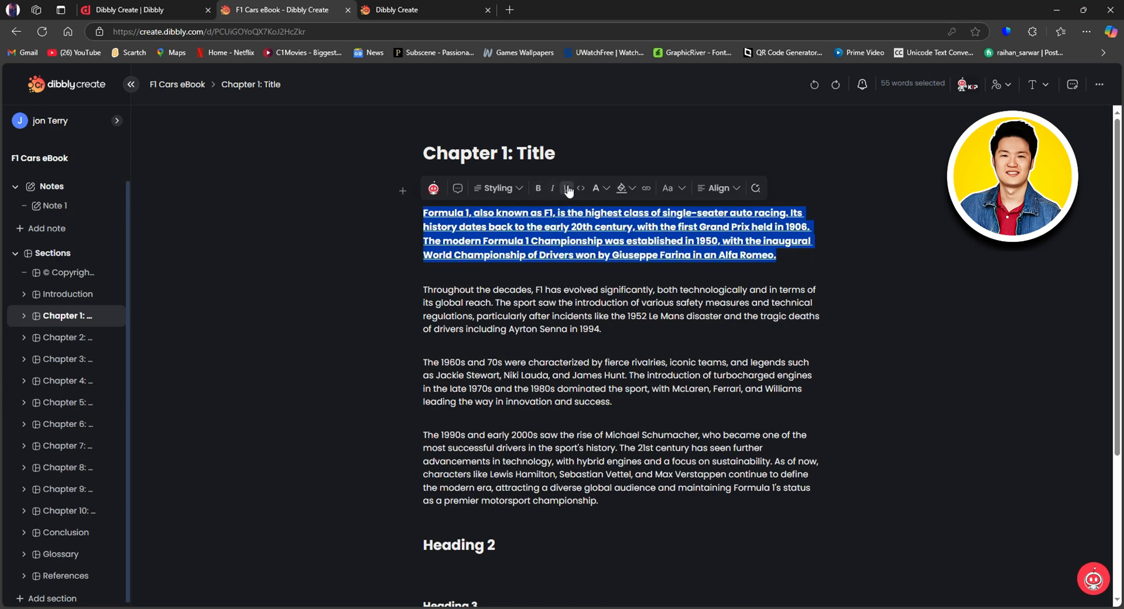
click(567, 190)
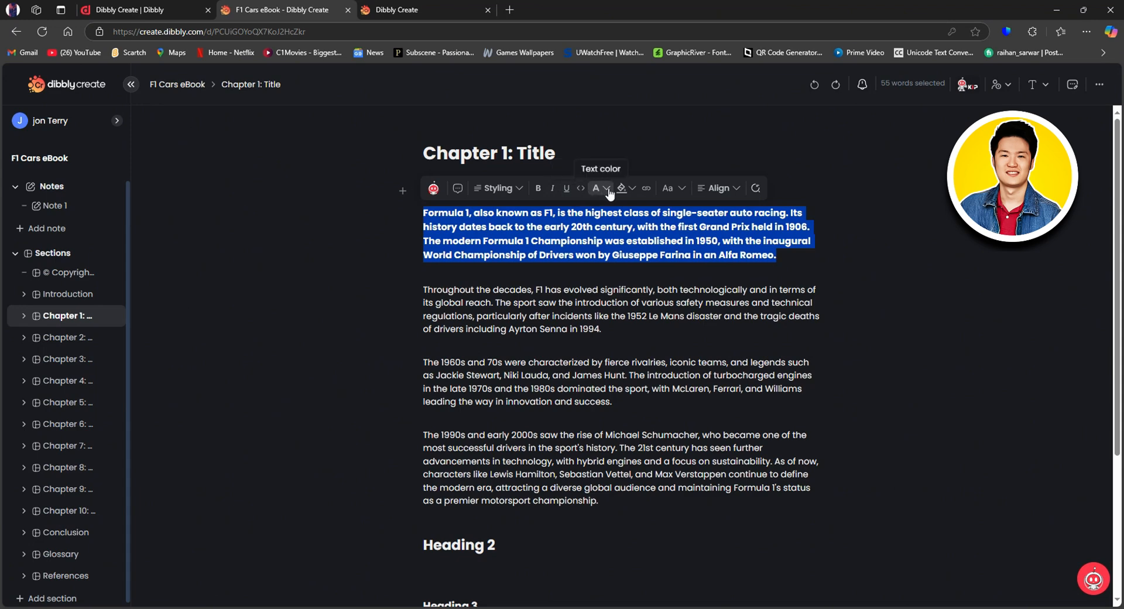
- Set the text color of the first Chapter 1 paragraph to red, #d0021b
click(607, 189)
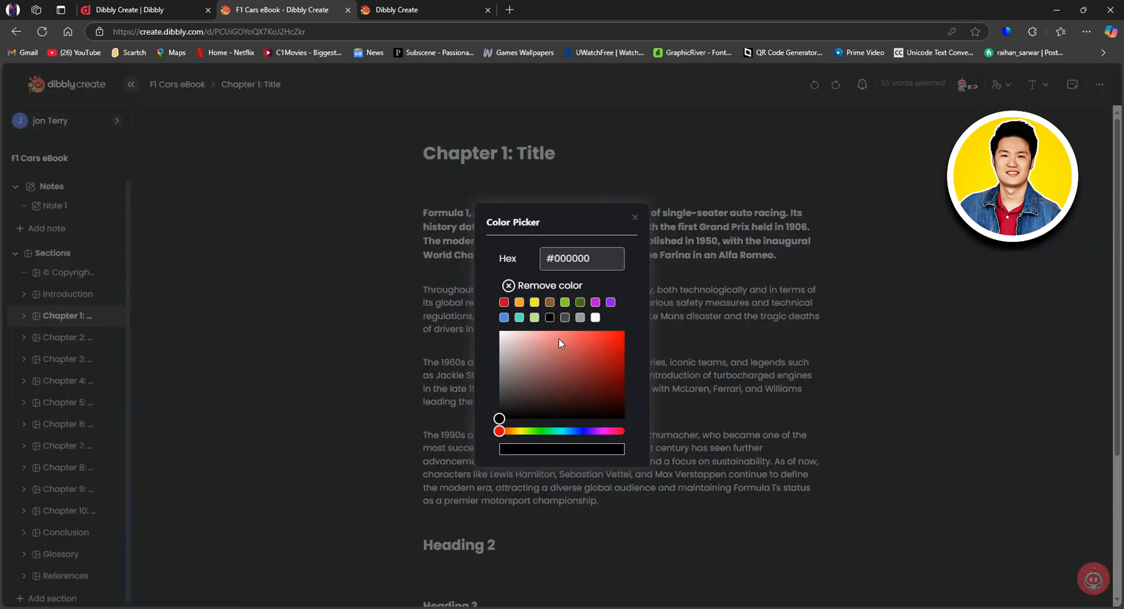
click(503, 302)
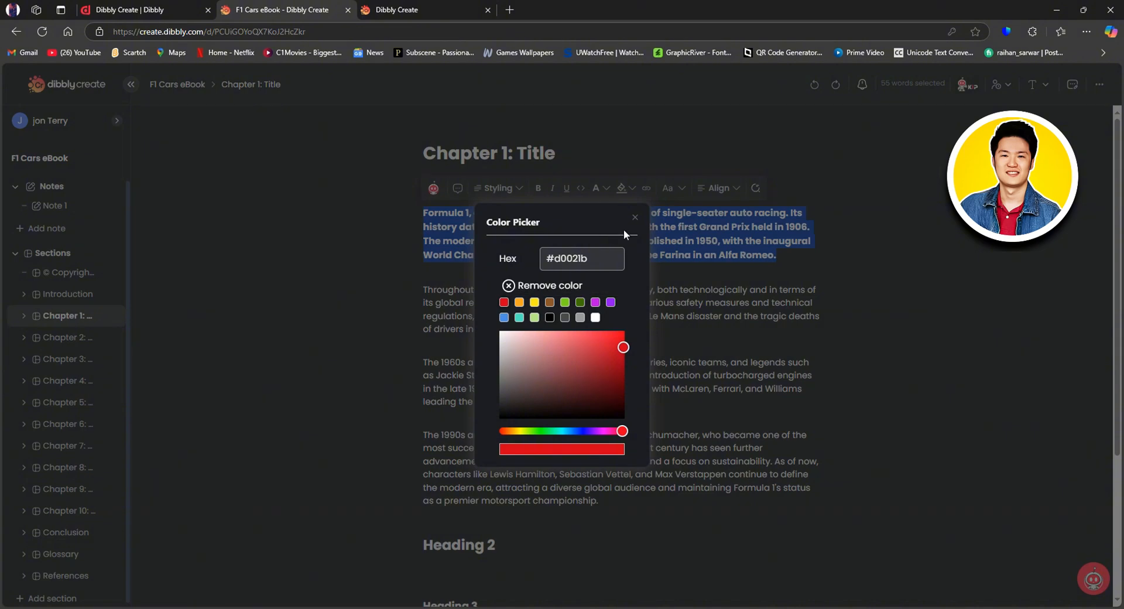
click(635, 219)
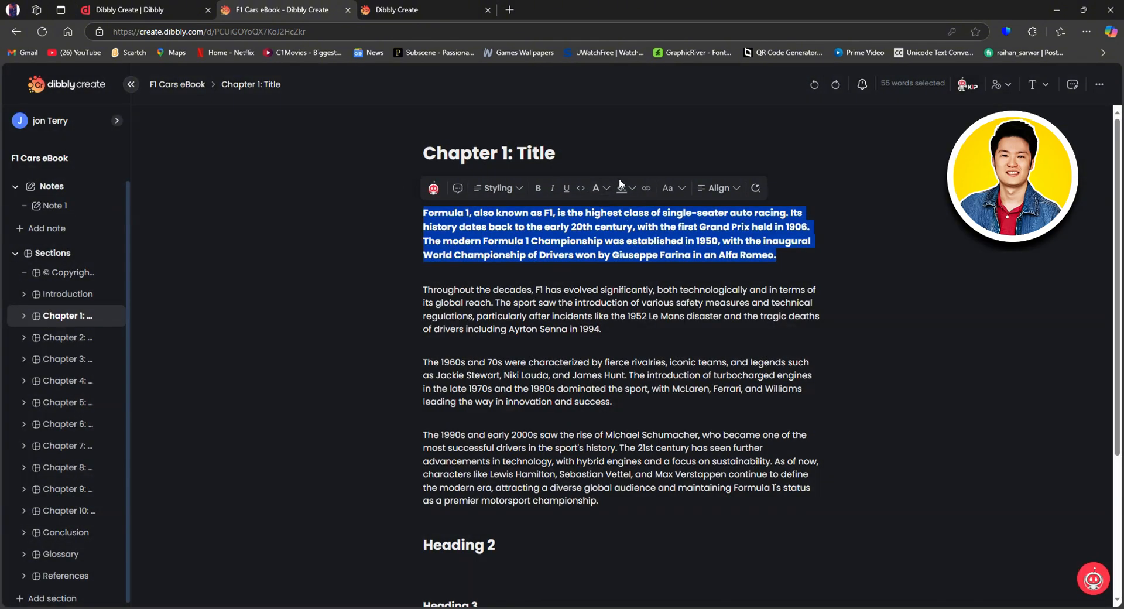
click(646, 188)
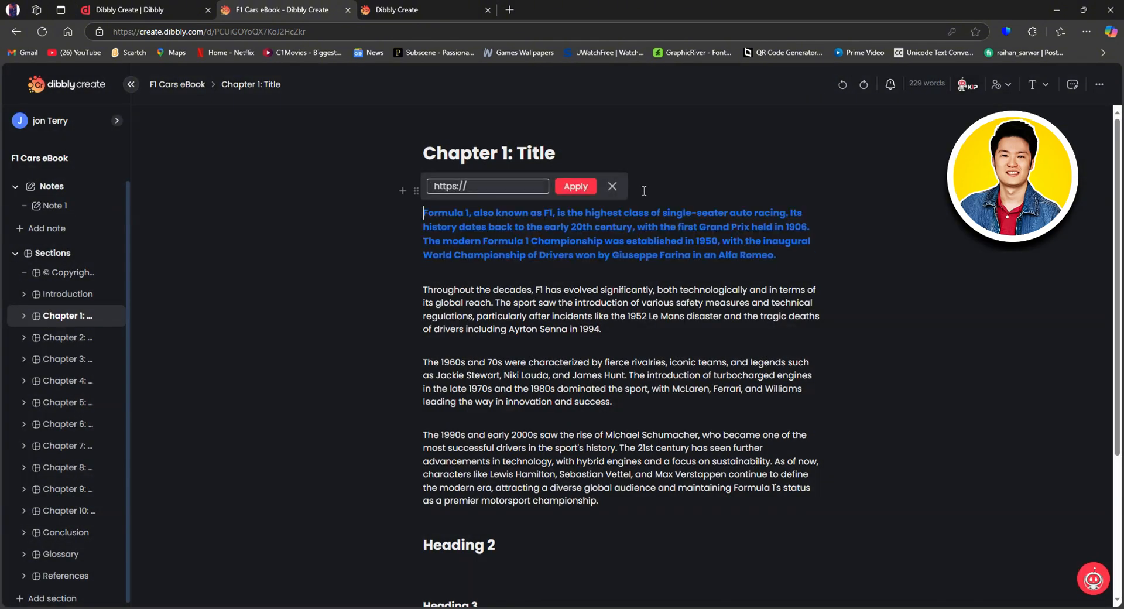
click(612, 186)
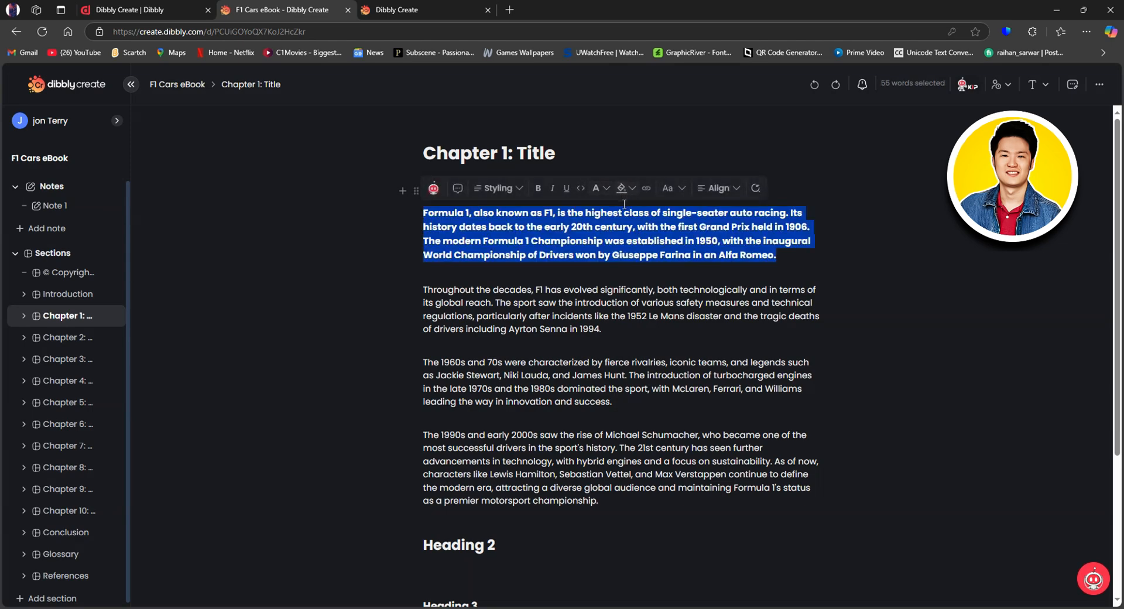
click(682, 190)
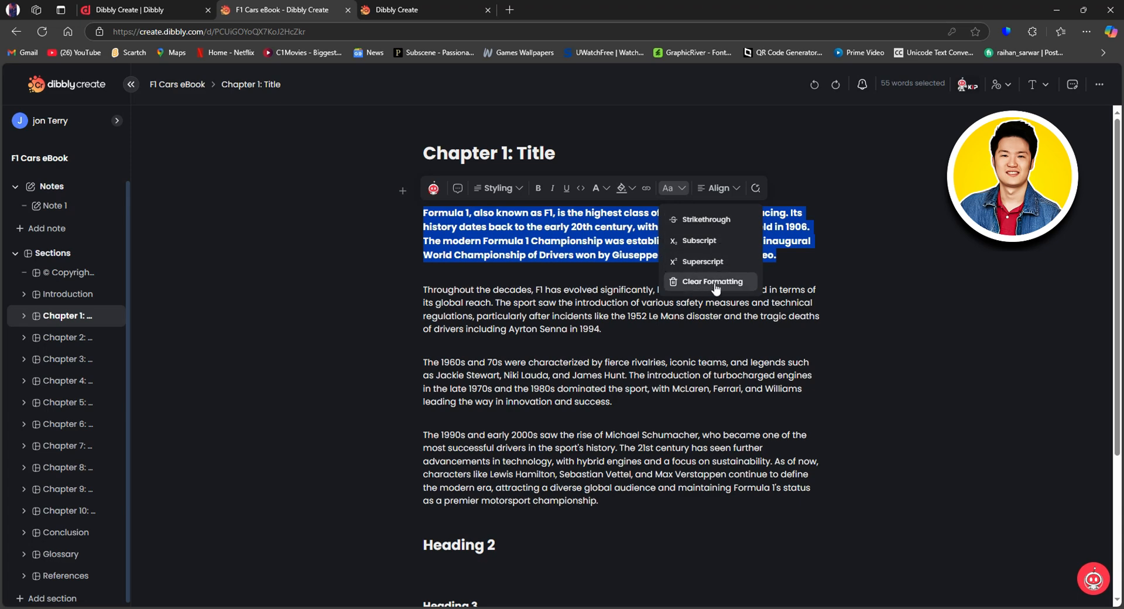
click(702, 188)
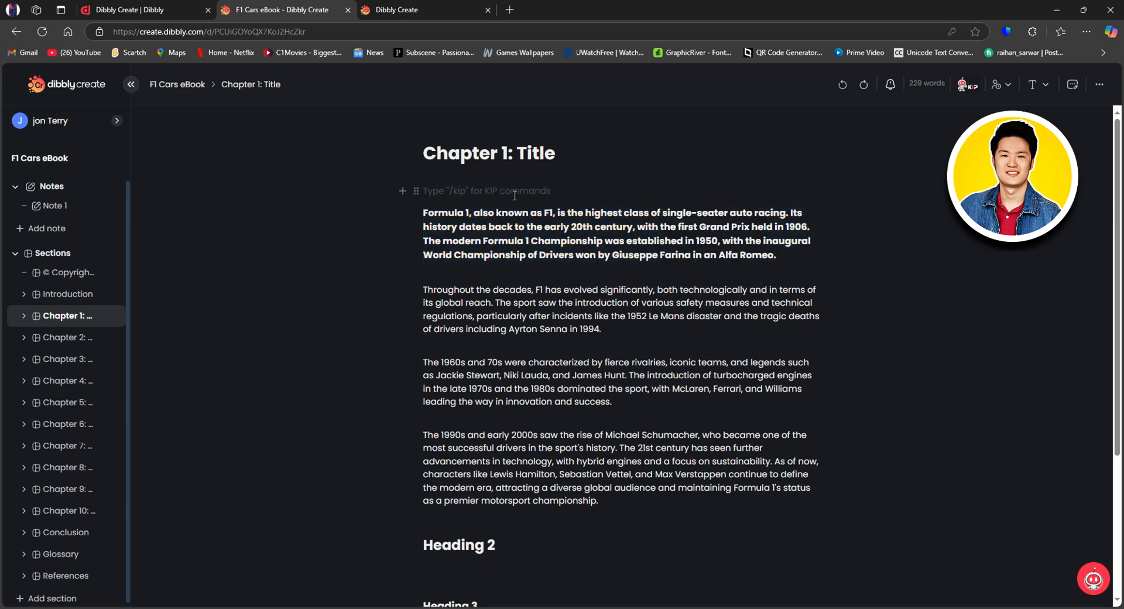
- Justify the alignment of the first paragraph of Chapter 1
drag(424, 212, 766, 255)
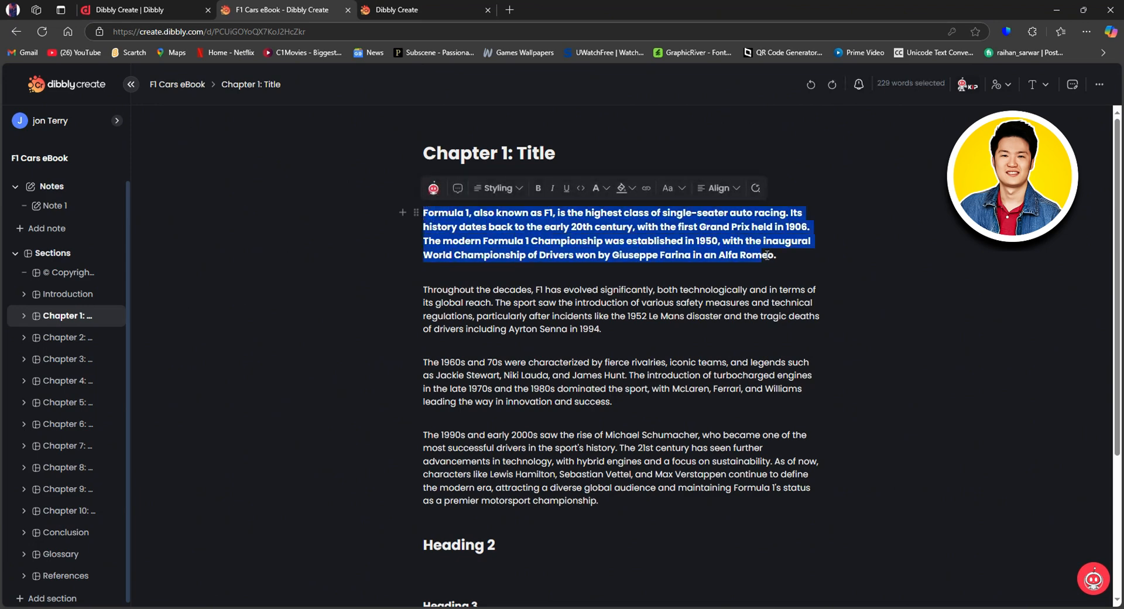
click(715, 188)
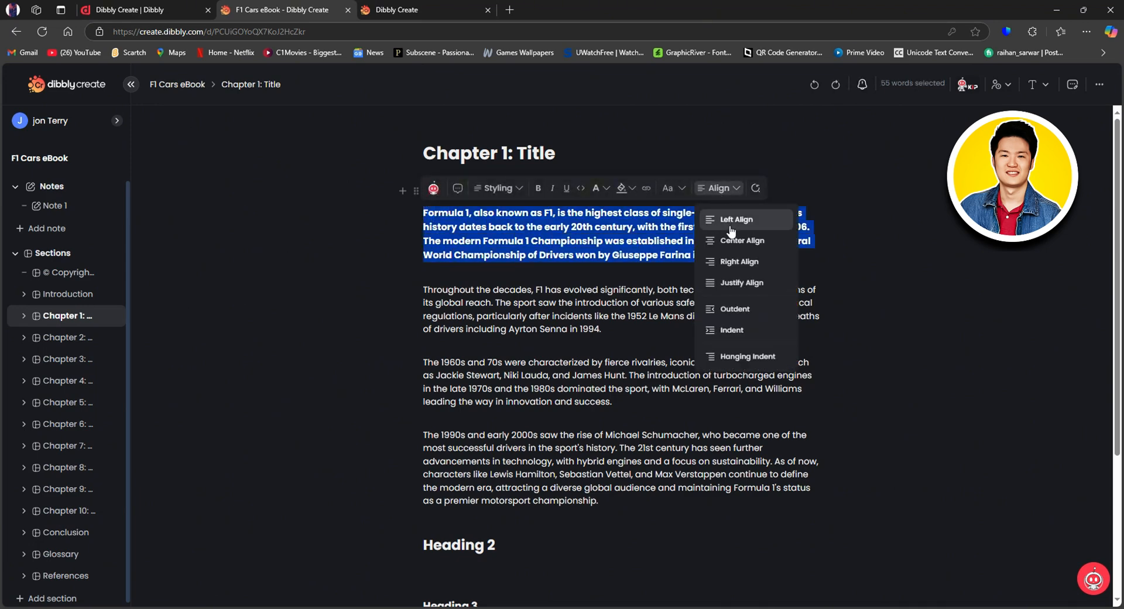
click(742, 283)
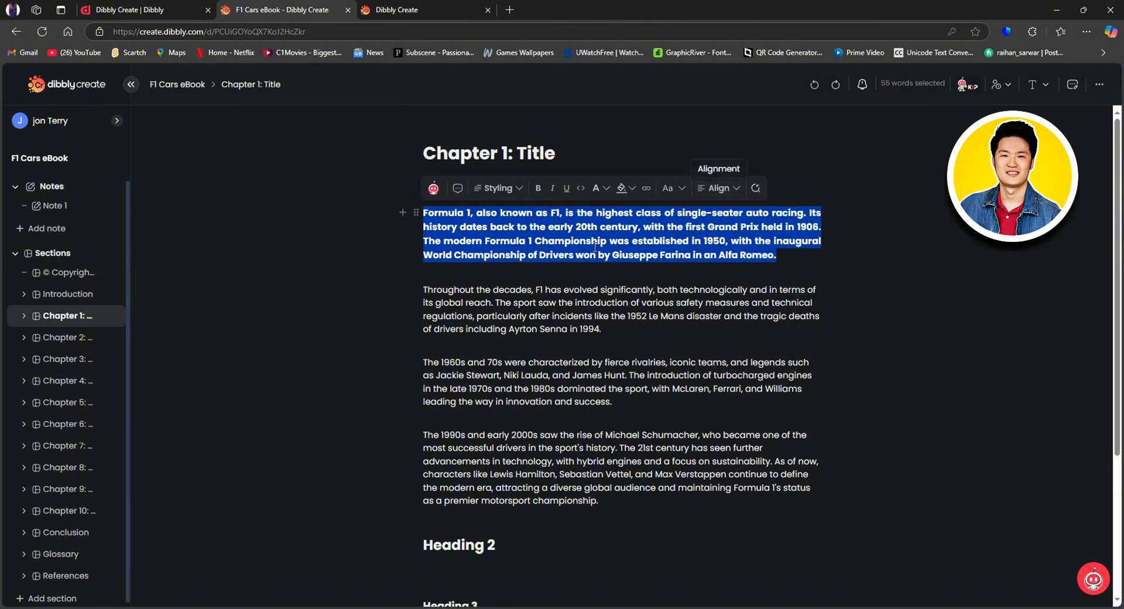
click(721, 224)
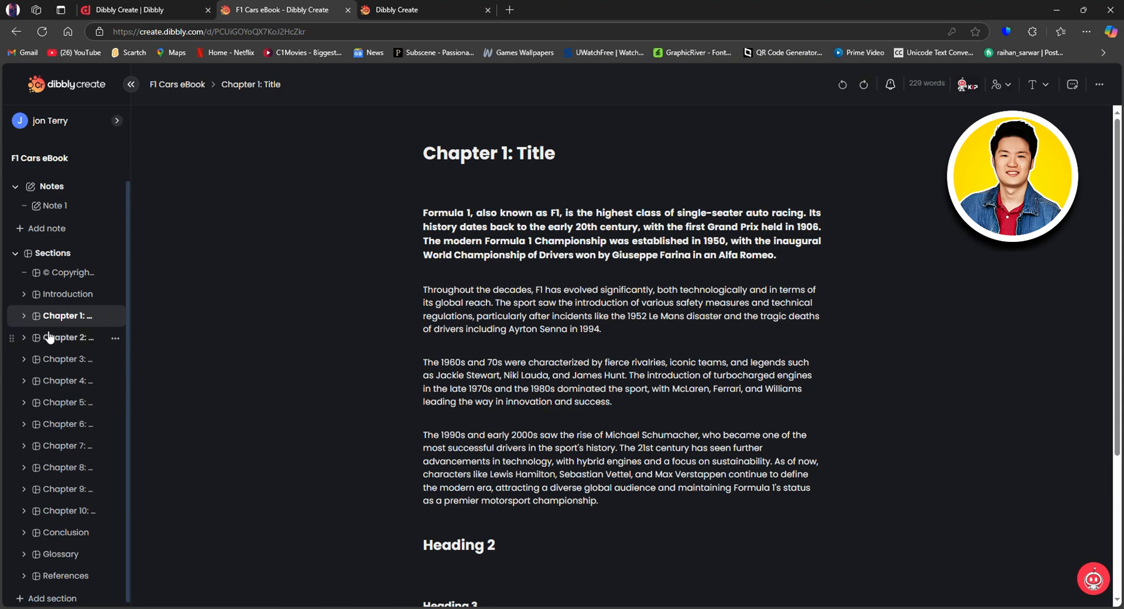
- Delete the Chapter 2 section from the eBook
click(115, 317)
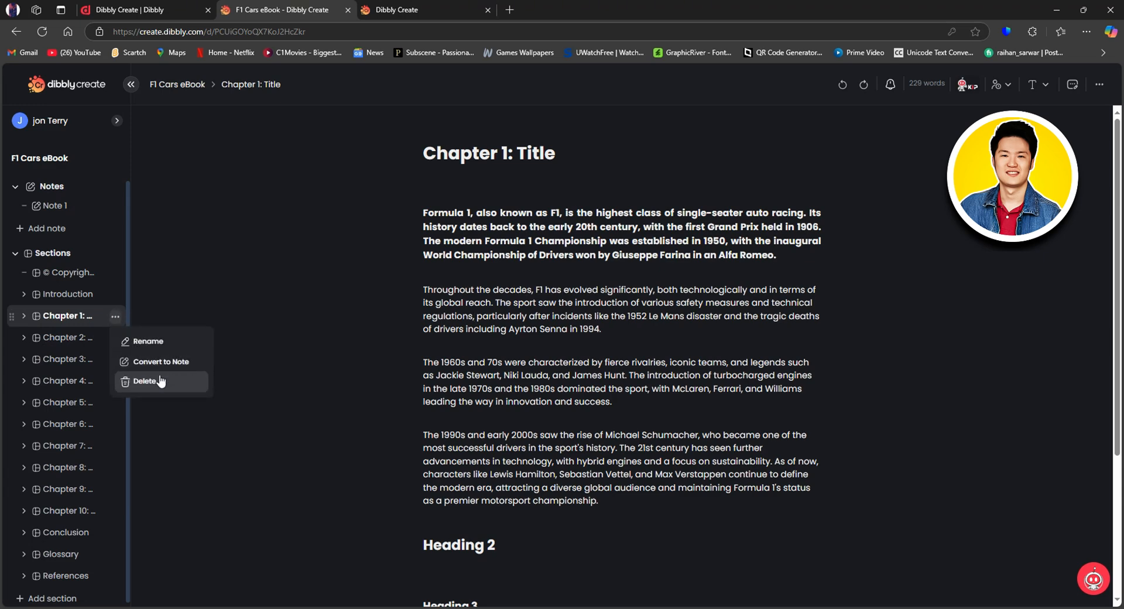
click(180, 307)
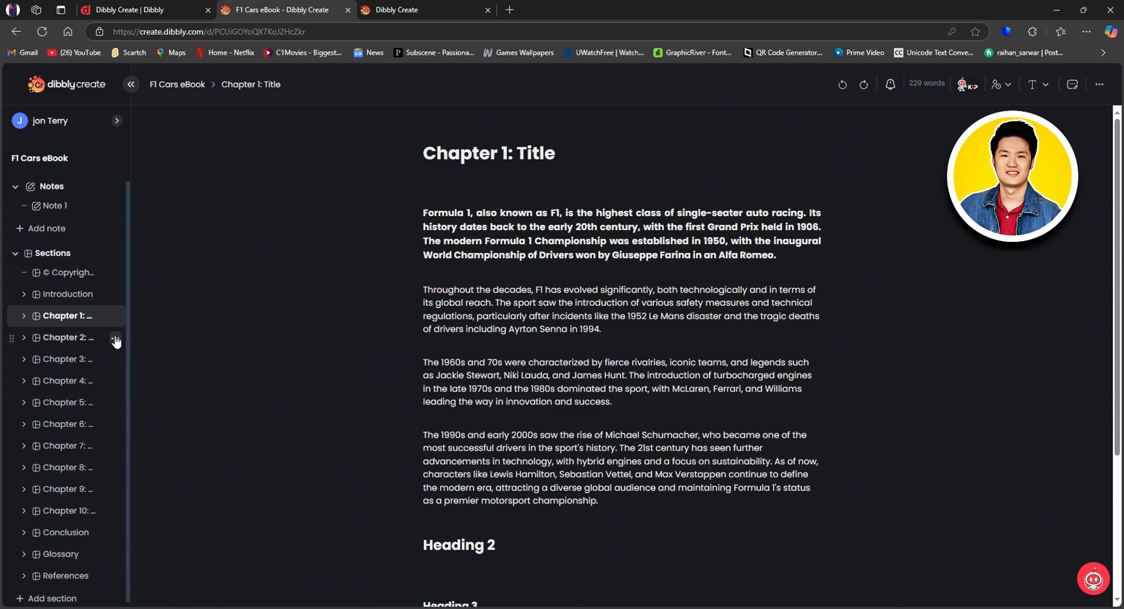
click(115, 339)
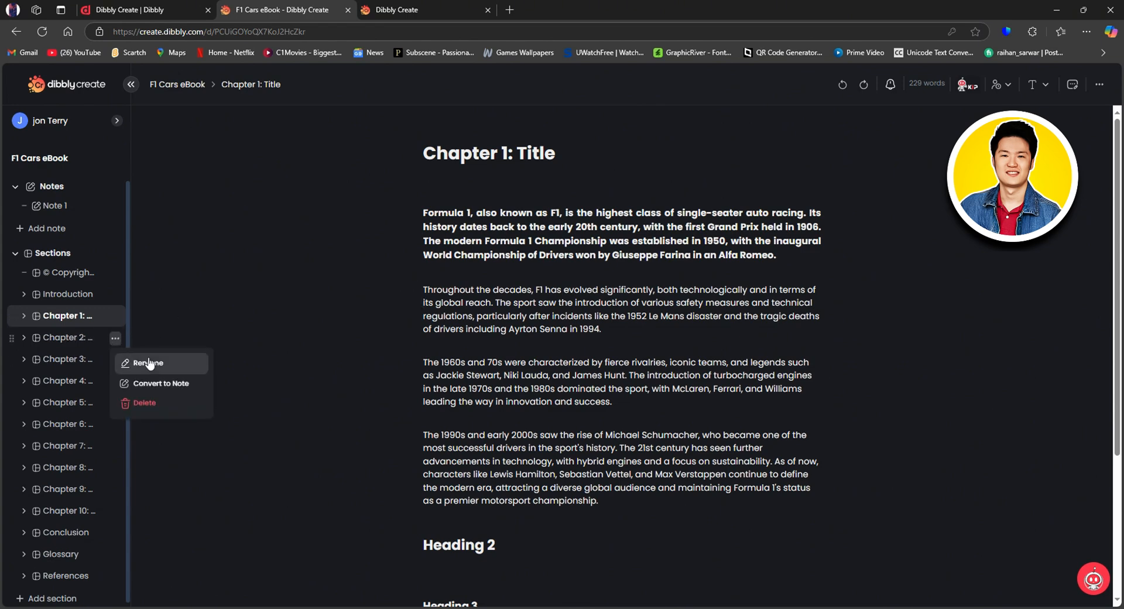
click(144, 402)
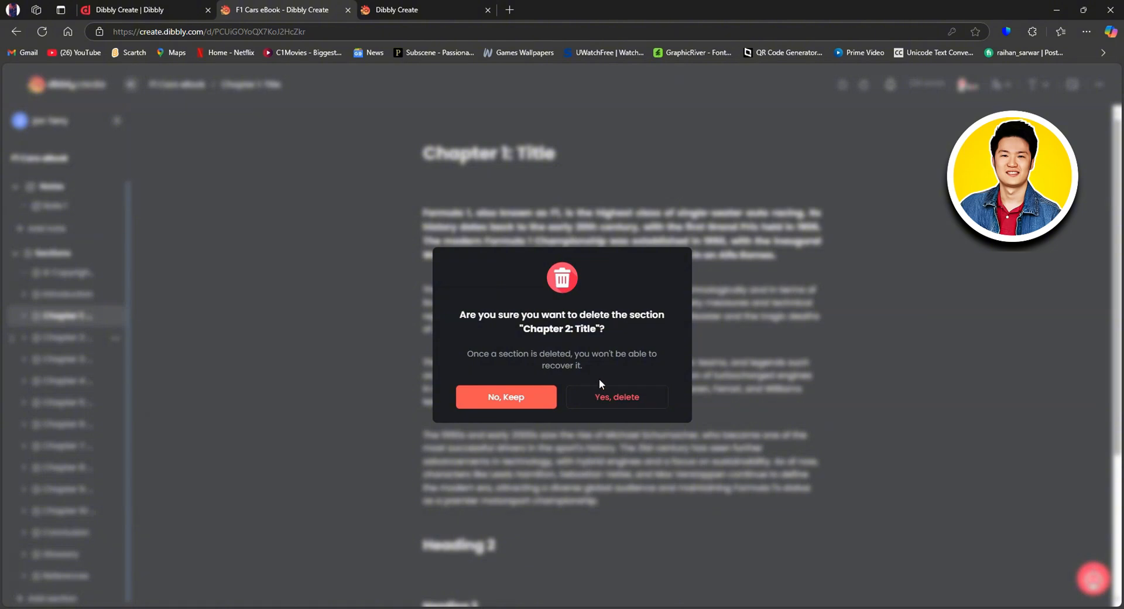
click(611, 397)
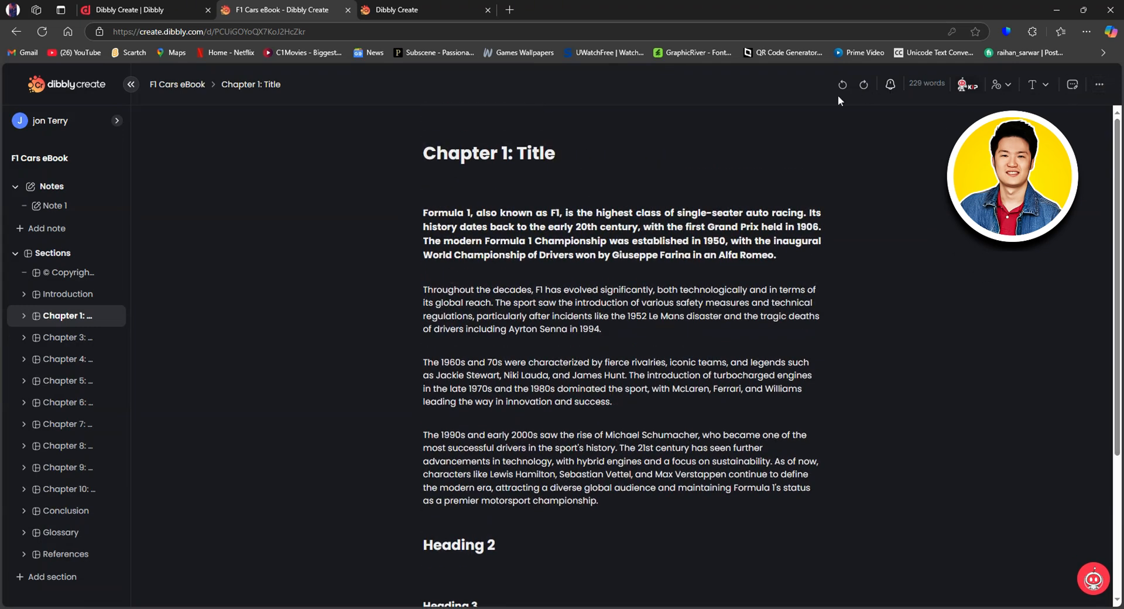
- Try sharing the project by filling in an invitee's saved e-mail with Edit access, and close the dialog without inviting
click(1099, 85)
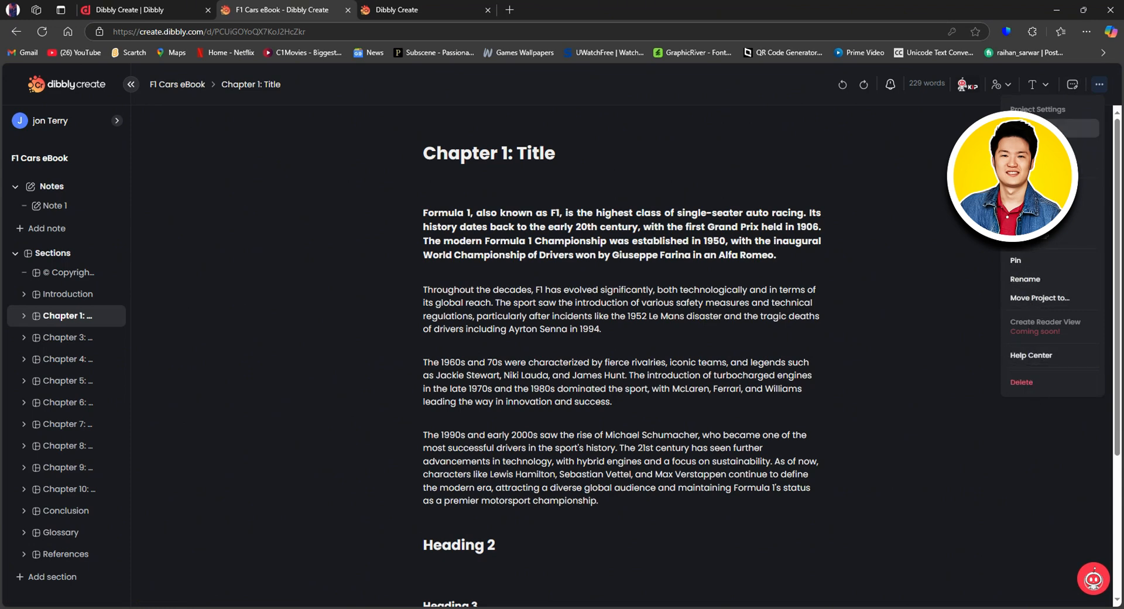
click(1073, 127)
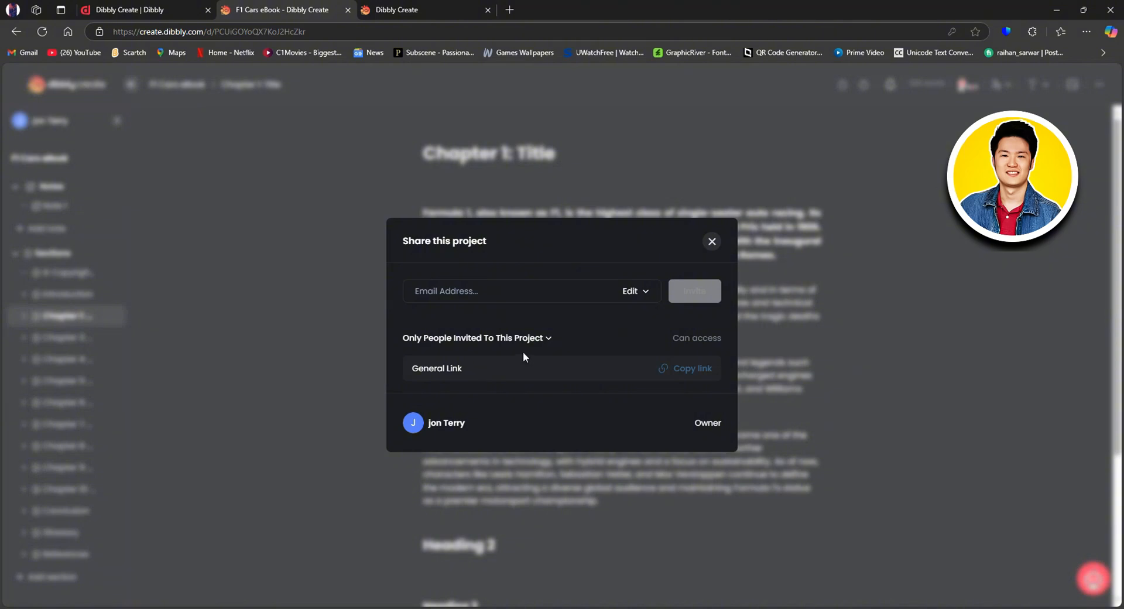
click(454, 289)
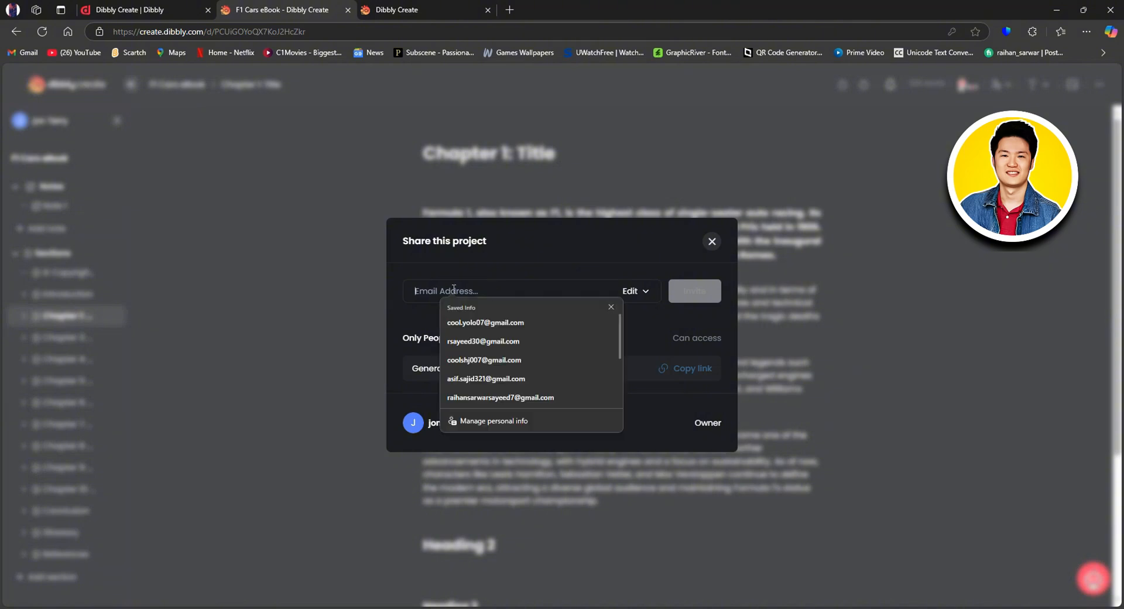
click(398, 318)
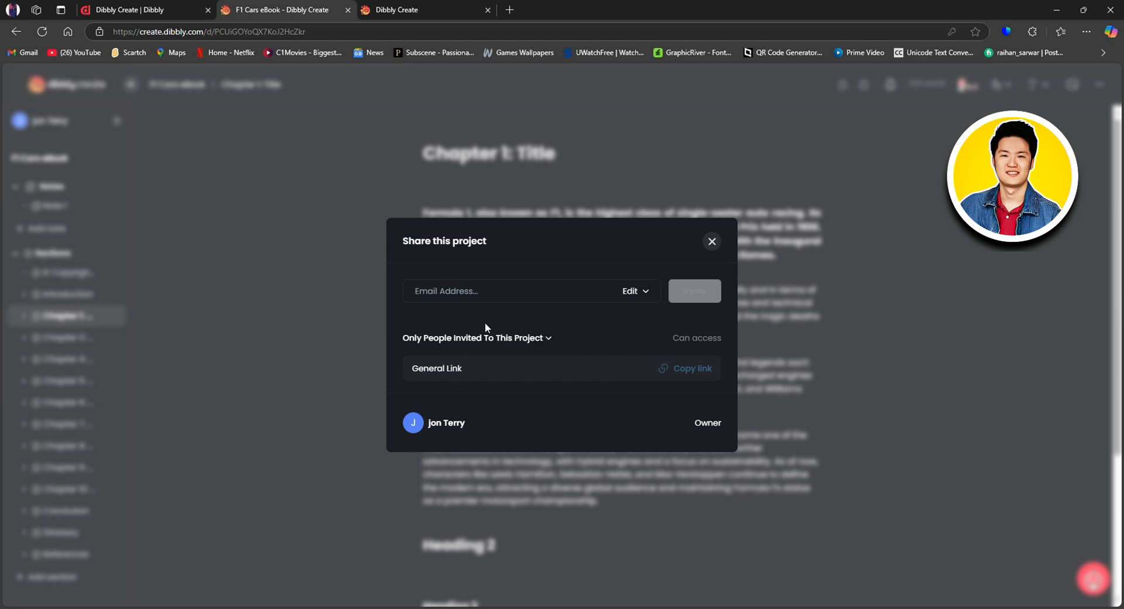
click(500, 288)
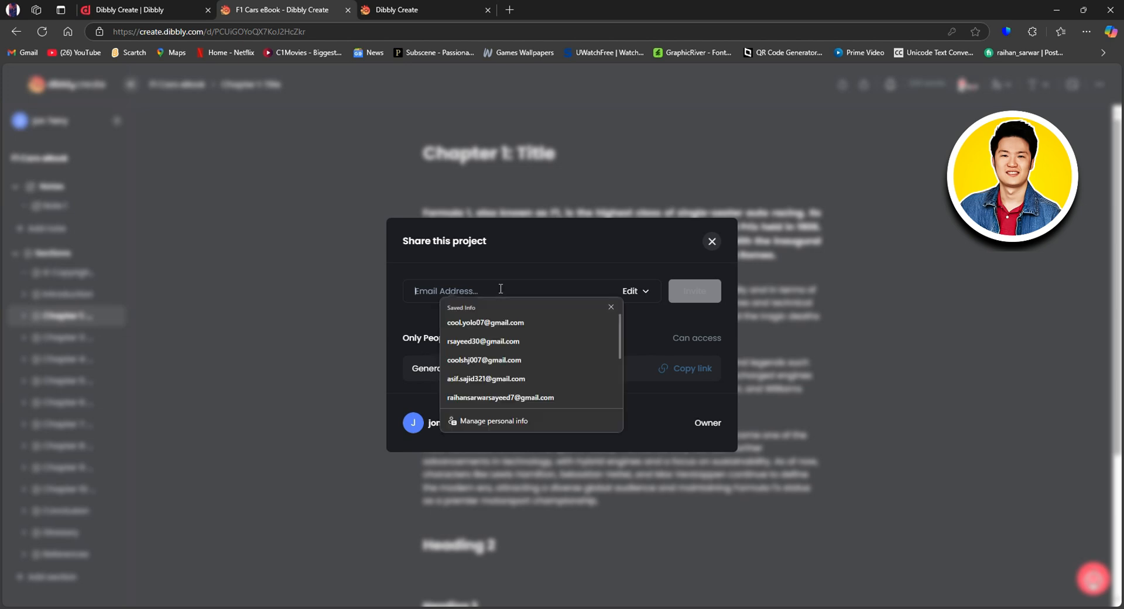
click(485, 322)
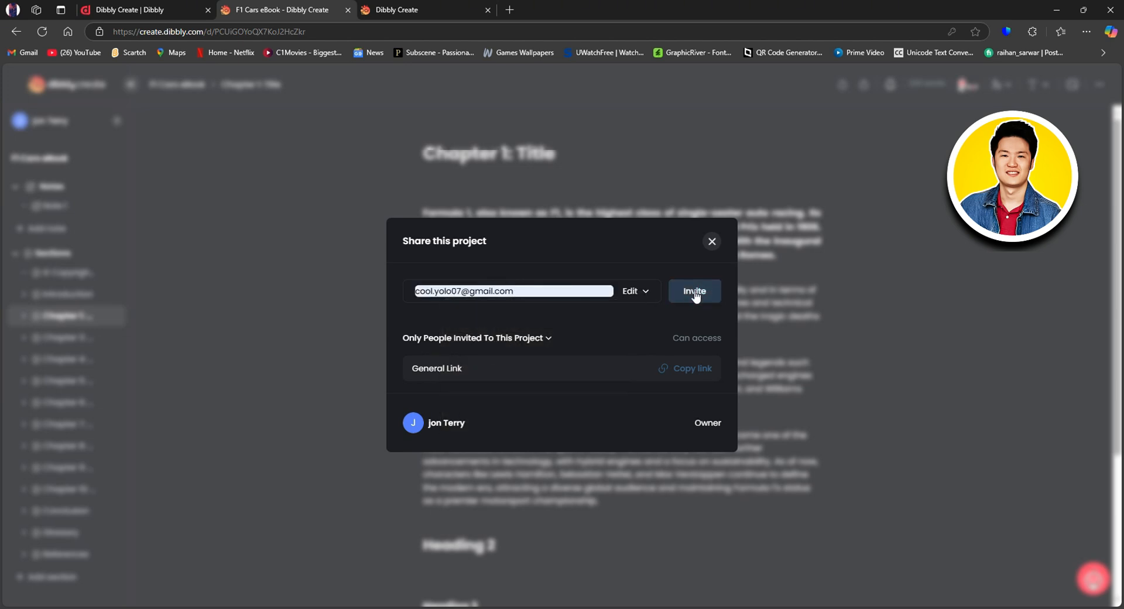
click(712, 241)
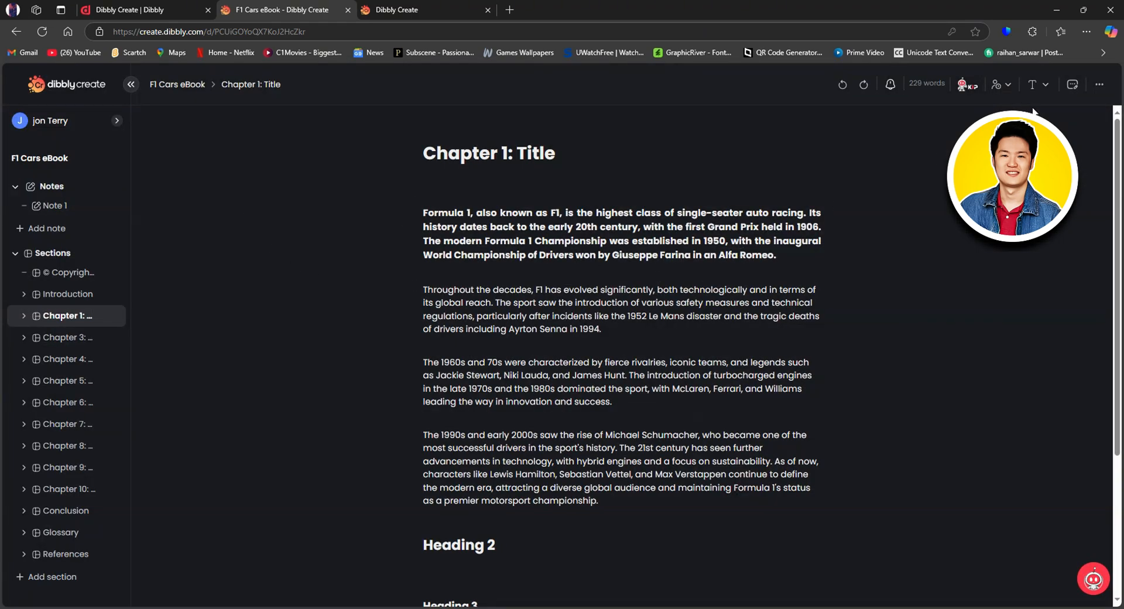
- Open the export page for the F1 Cars eBook project and look over the available file formats
click(1097, 85)
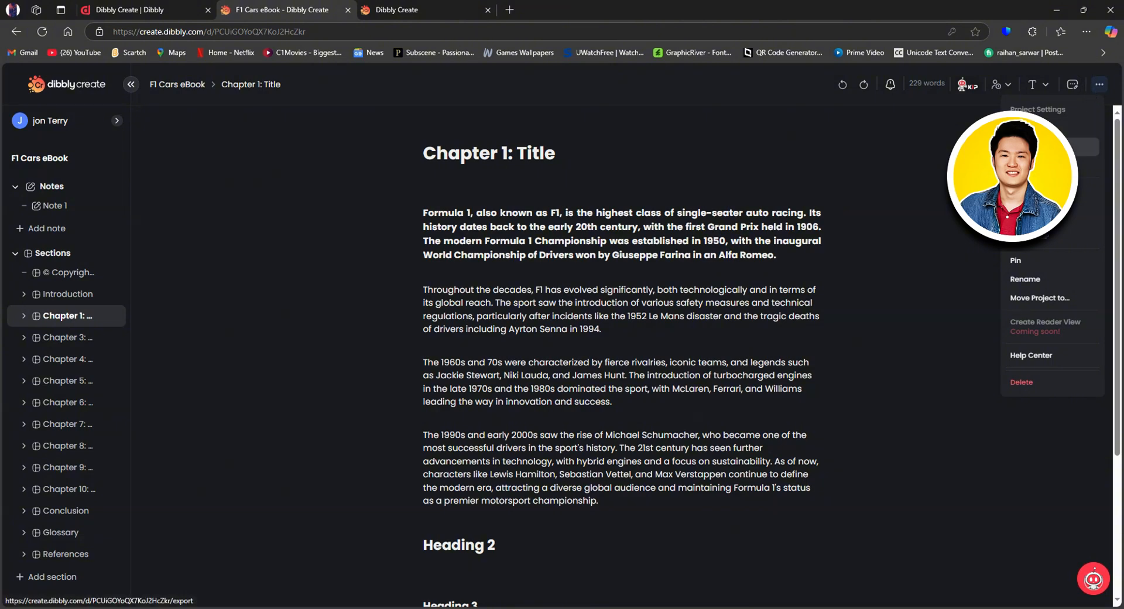
click(1088, 147)
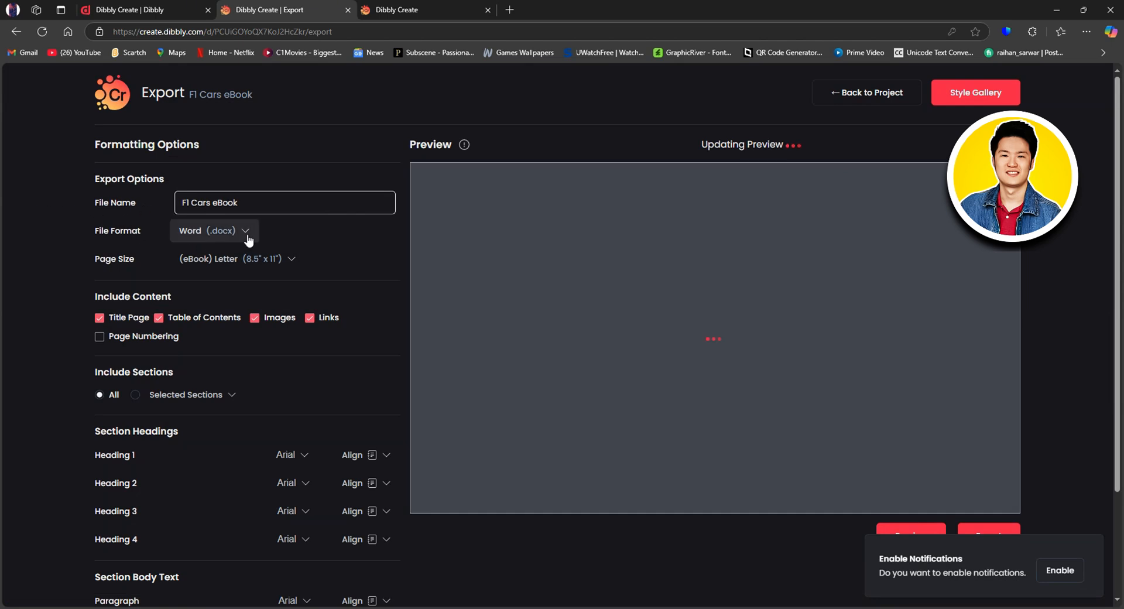
click(199, 237)
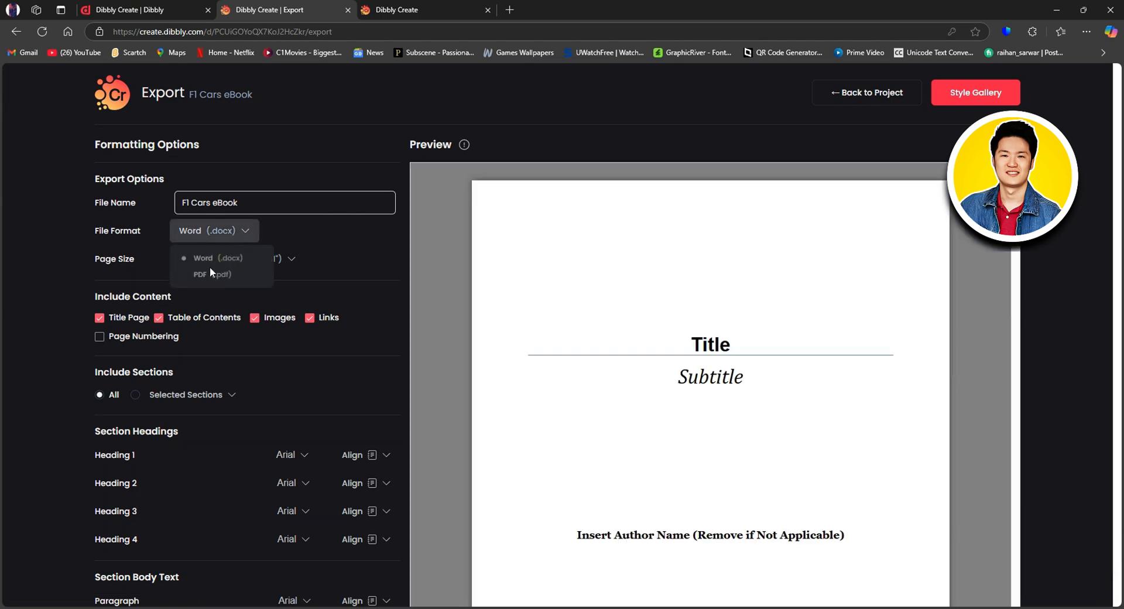
click(364, 294)
- Examine the export preview from the title page through Chapter 1, and return to the title page
scroll(660, 293, down, 5)
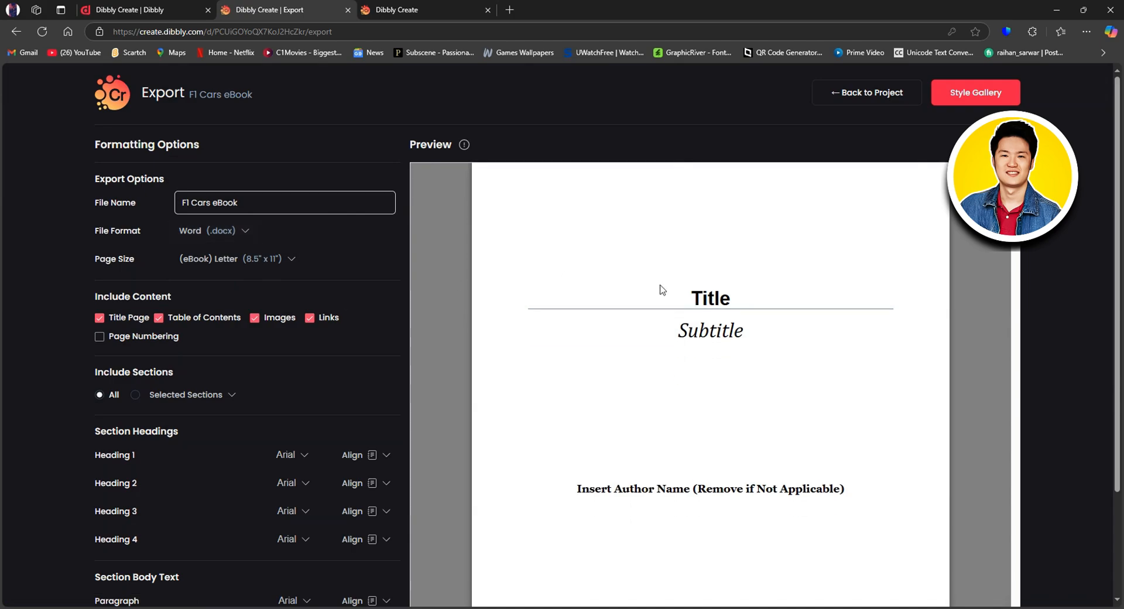
scroll(704, 325, down, 5)
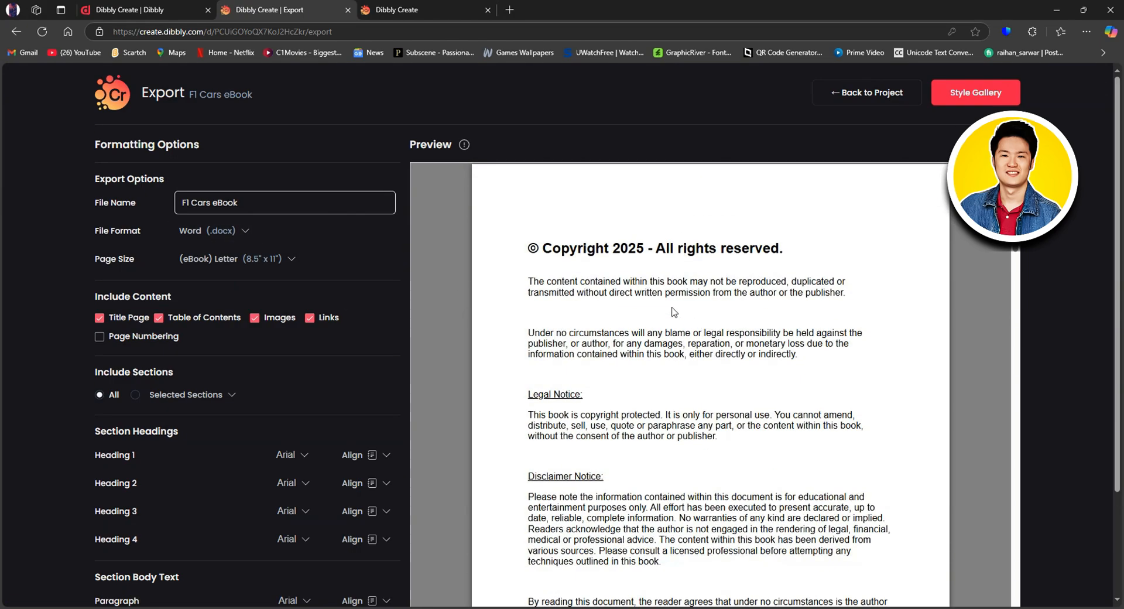
scroll(675, 312, down, 8)
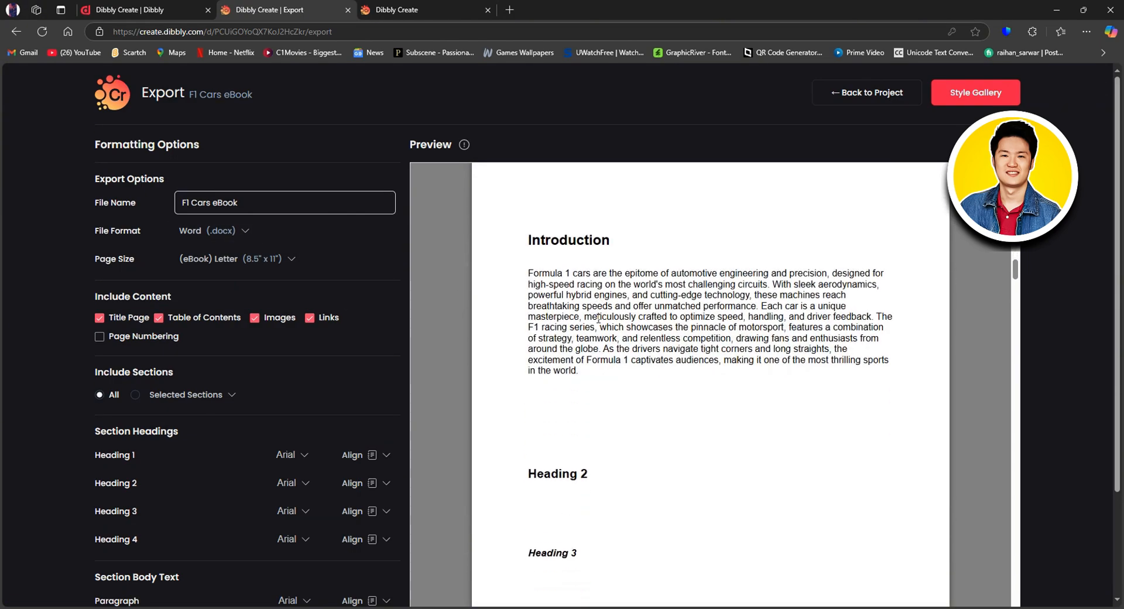
scroll(598, 319, down, 8)
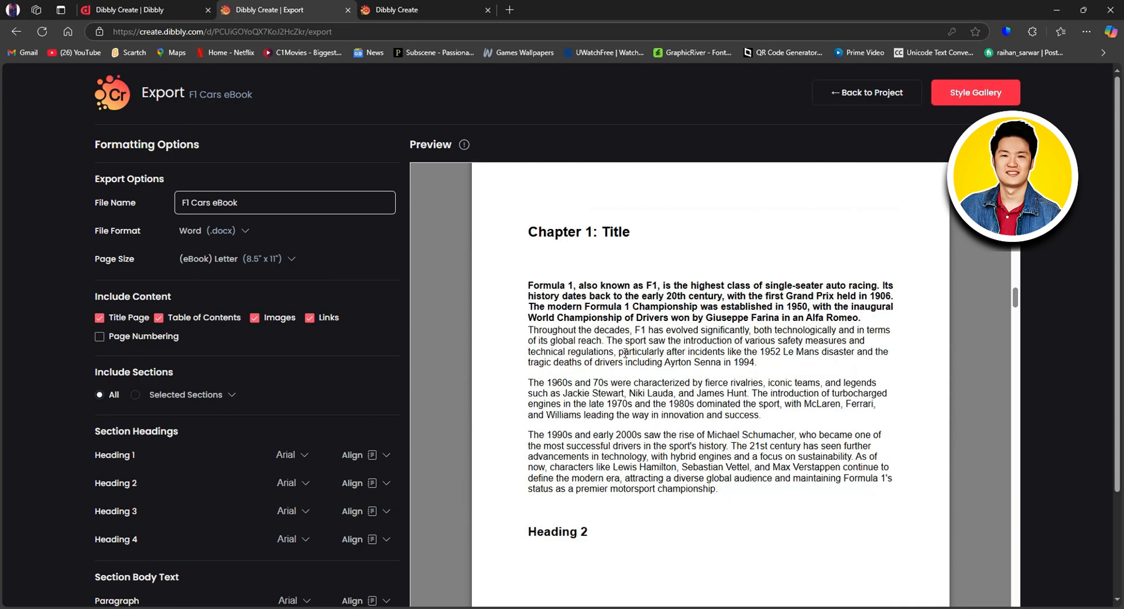
scroll(616, 354, up, 15)
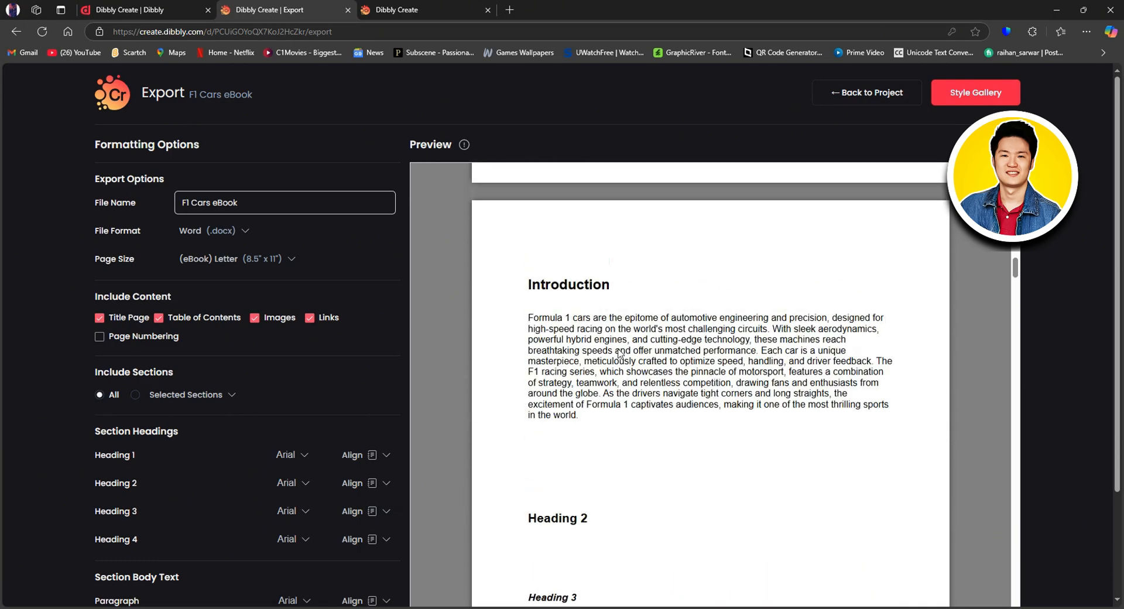
scroll(621, 344, up, 5)
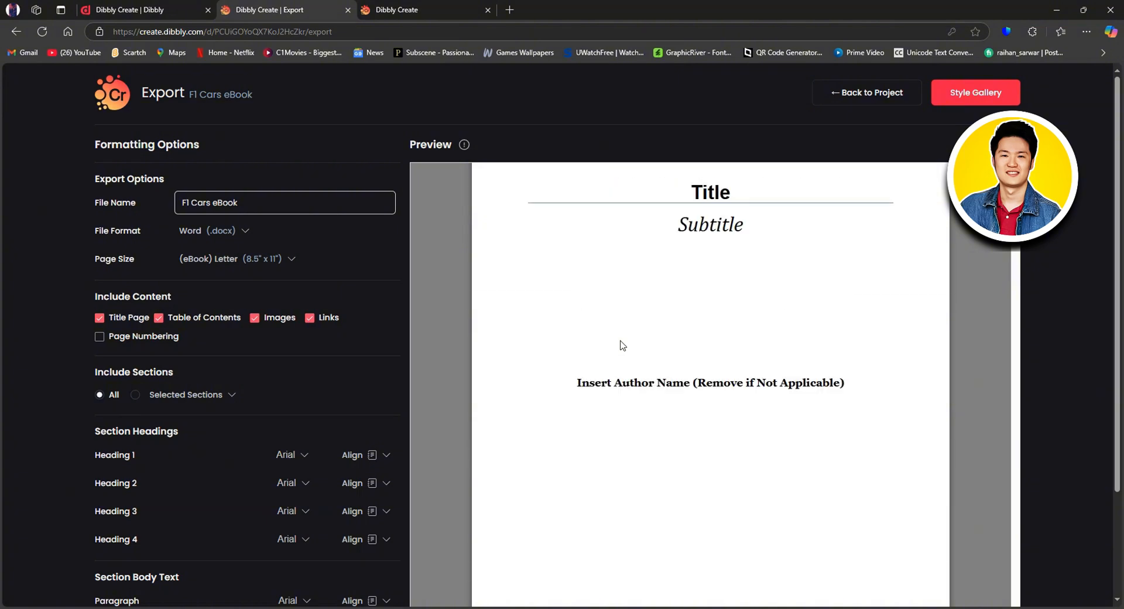
- Examine the export choices for file format, page size, included content and selected sections
click(203, 237)
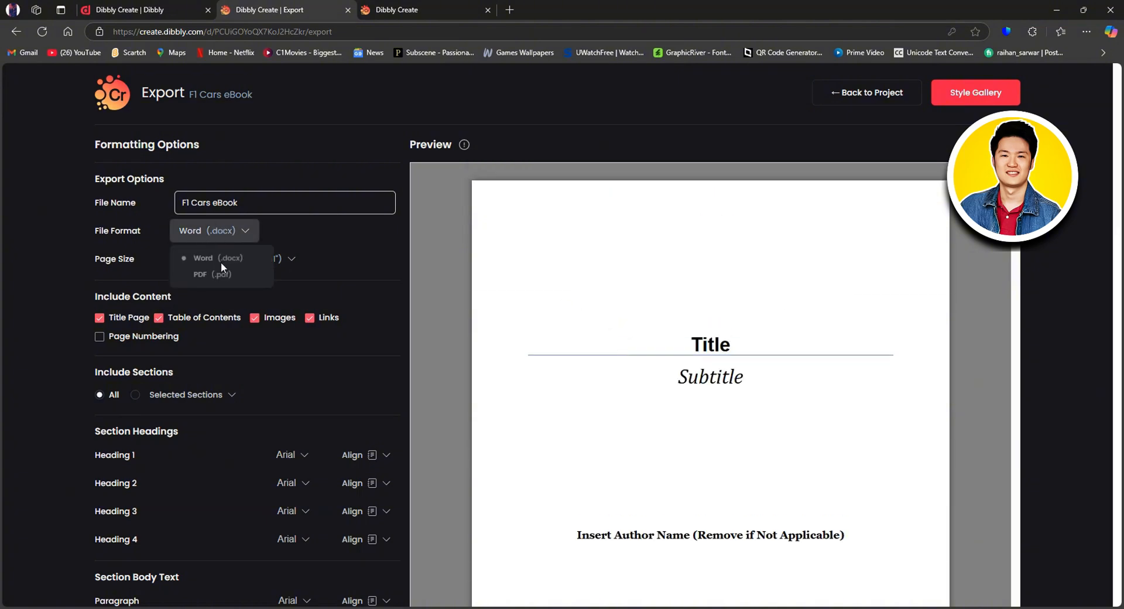
click(327, 247)
click(210, 259)
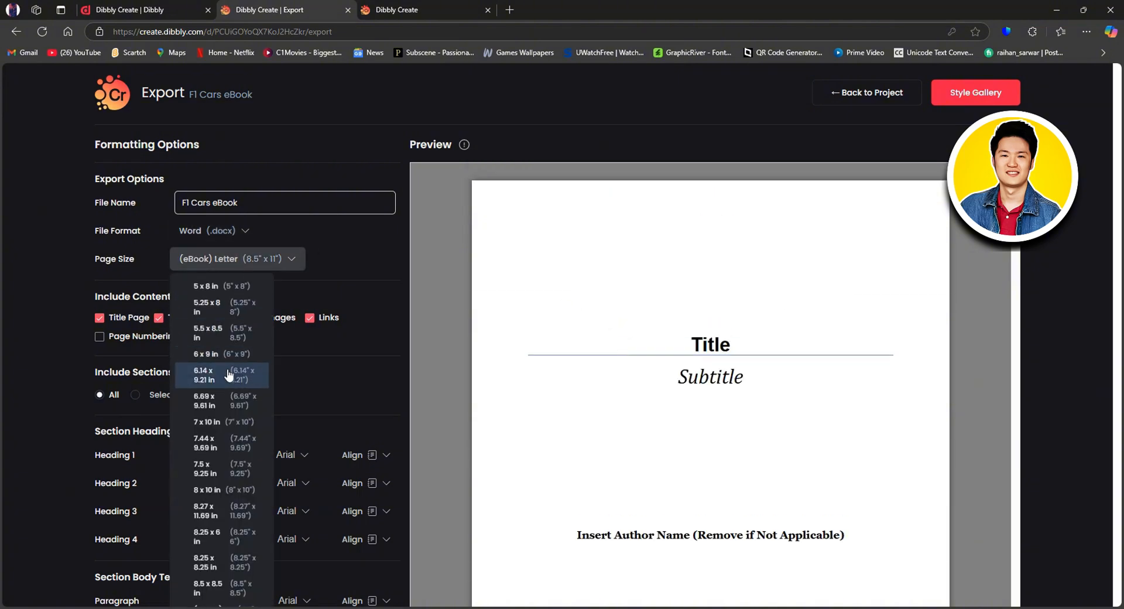
click(373, 318)
scroll(373, 314, down, 1)
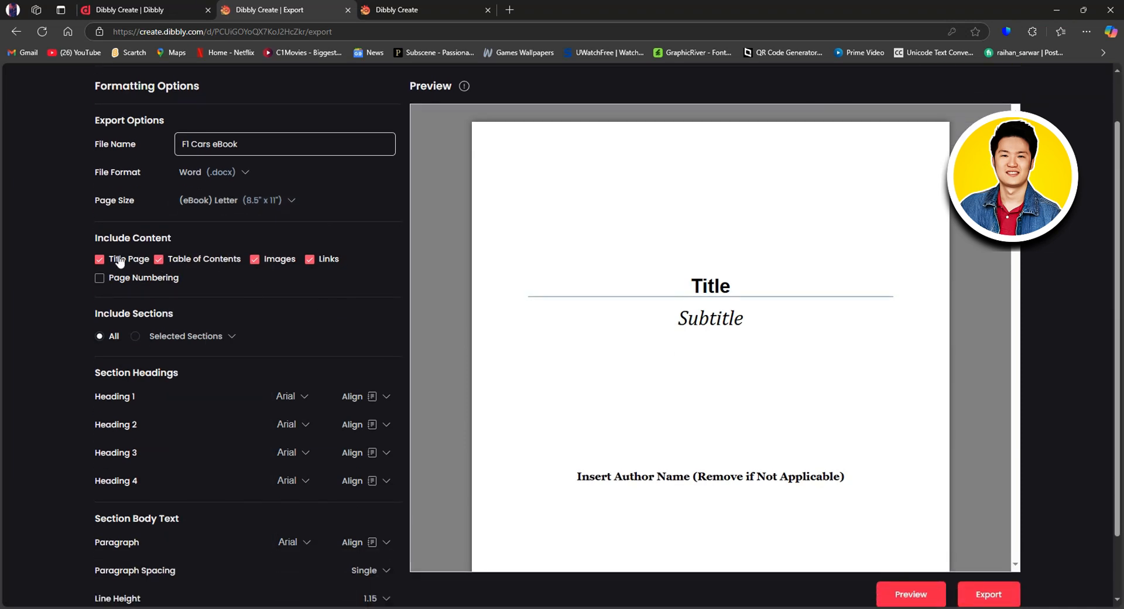
scroll(146, 275, down, 1)
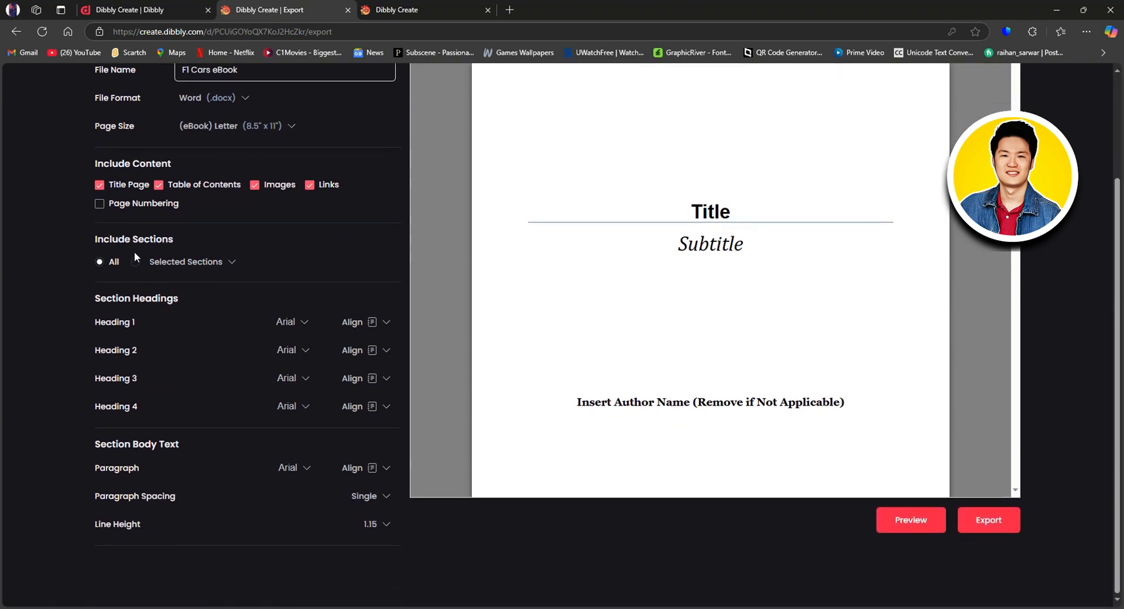
click(223, 265)
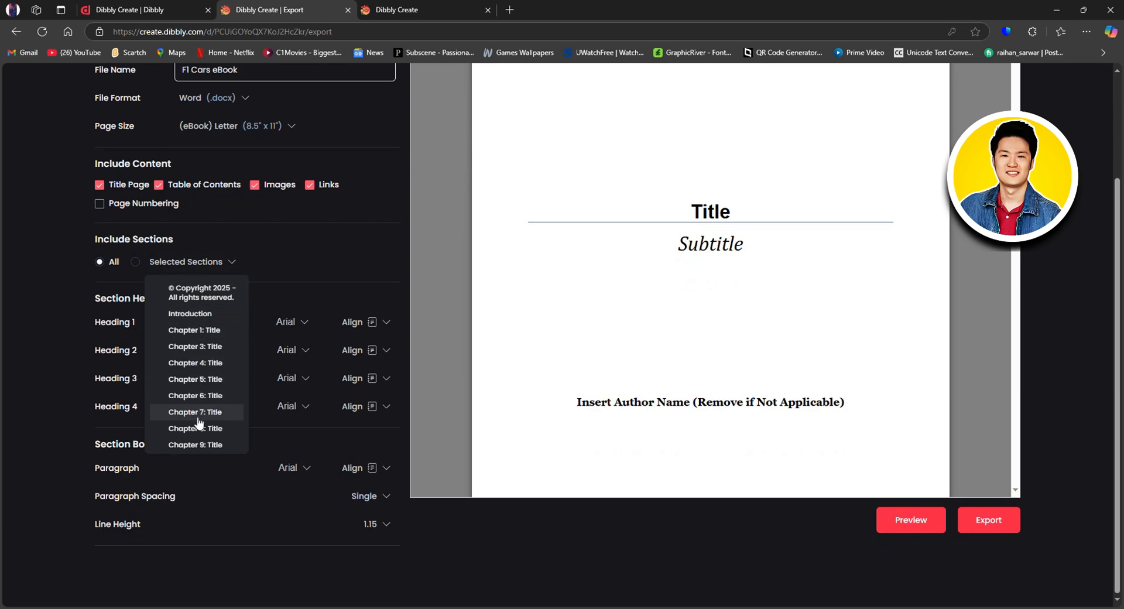
click(272, 263)
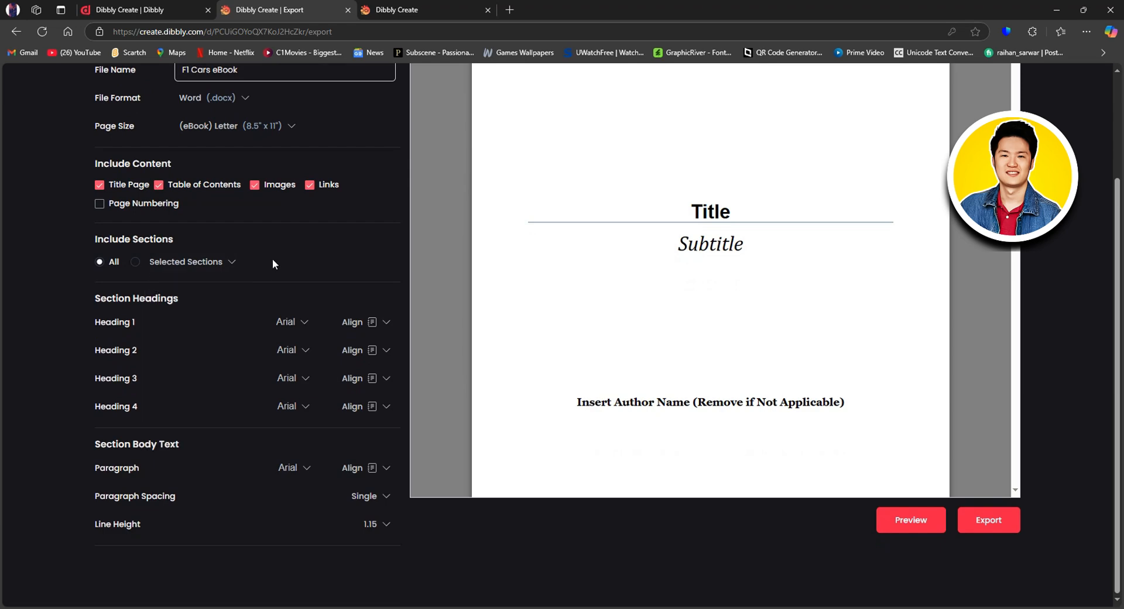
- Set the export font of Heading 1 to Times New Roman
click(290, 321)
click(311, 378)
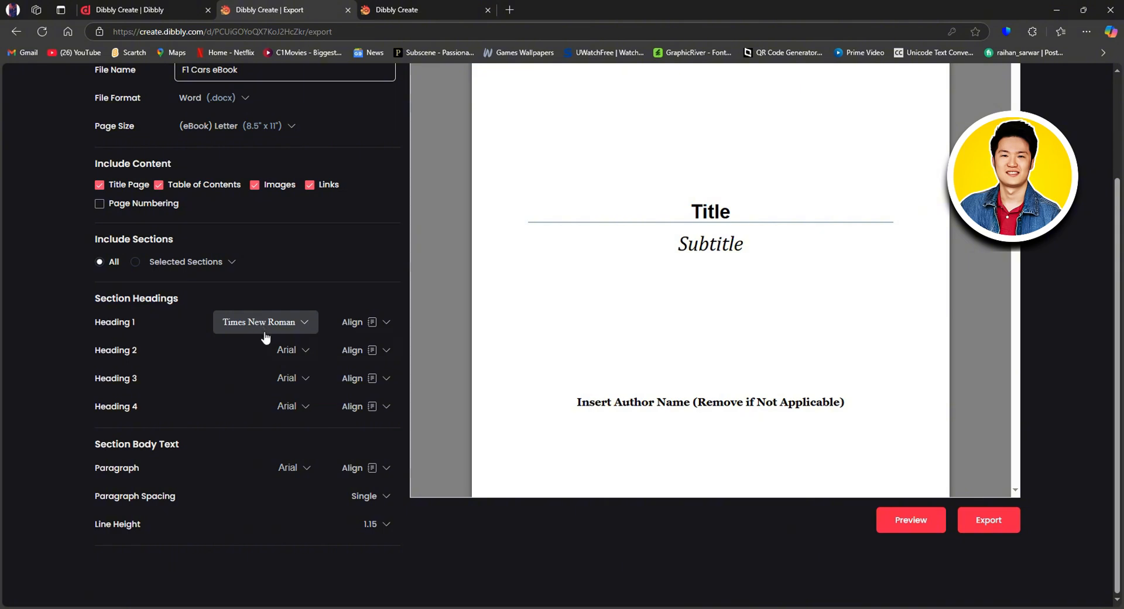
- Open the font choices for the Paragraph body text in the export settings
click(311, 468)
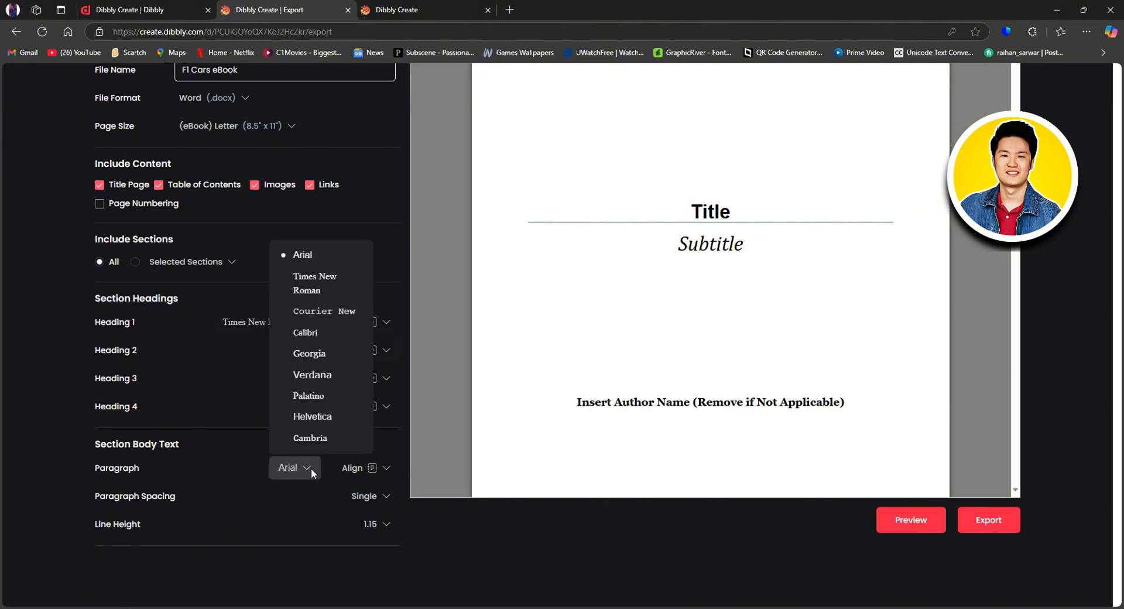